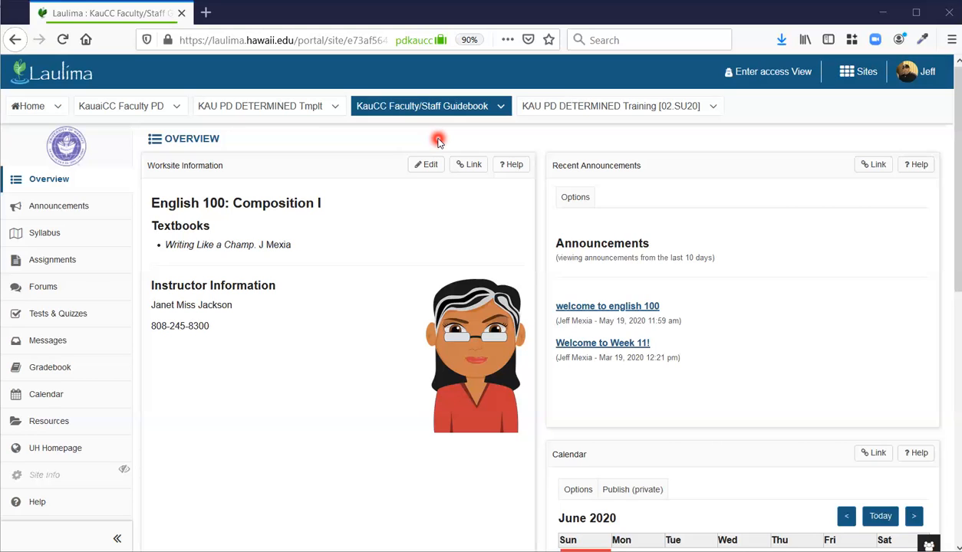
Step: View the Start Here (with steps) page under Weekly Lessons in the KAU PD DETERMINED Tmplt site
click(276, 117)
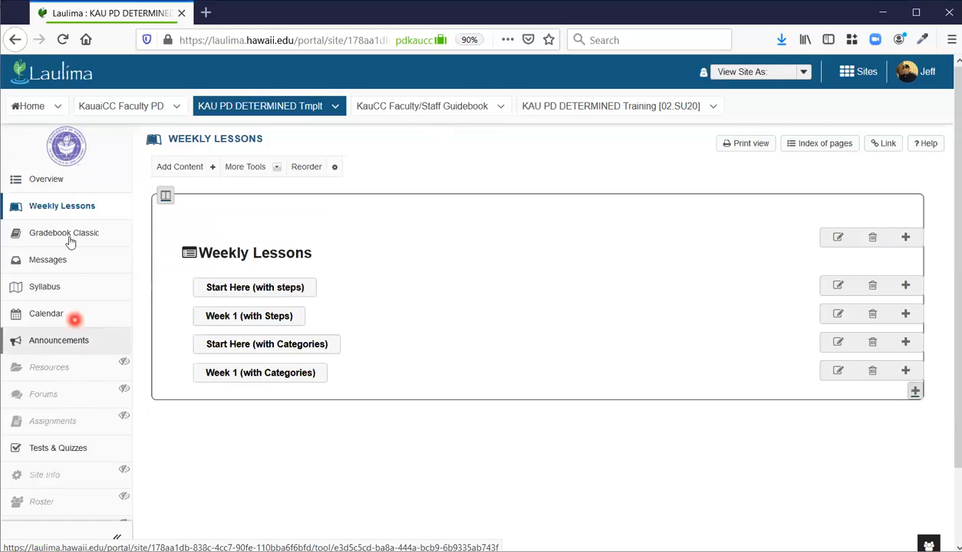
click(71, 206)
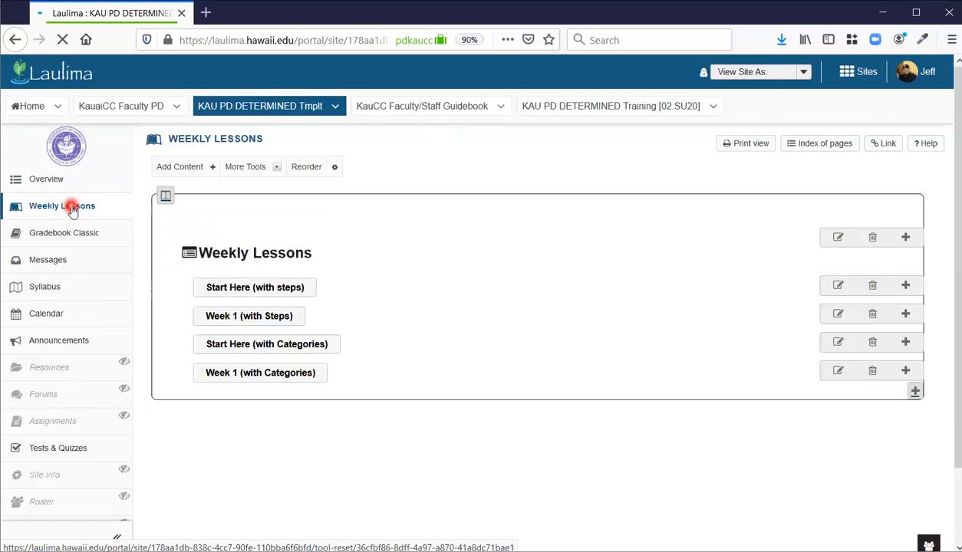
click(296, 288)
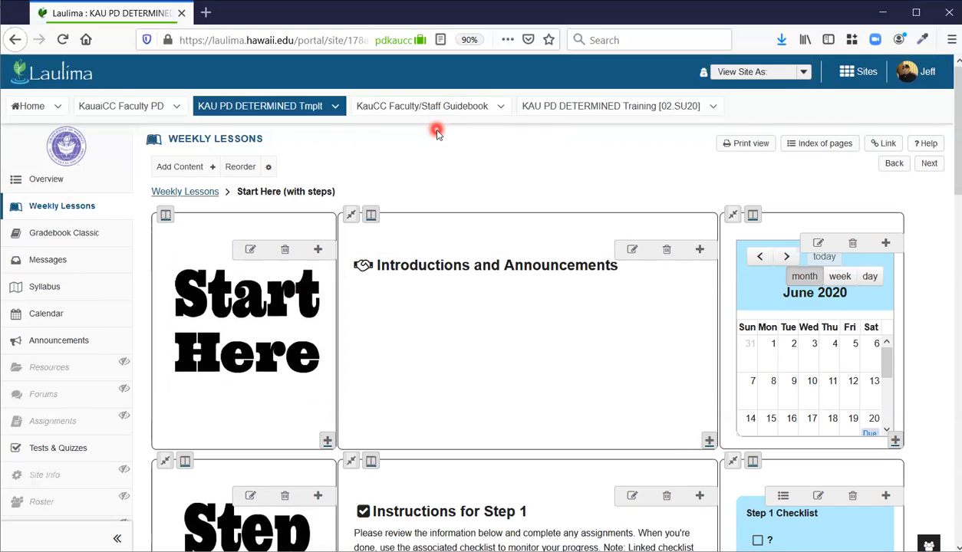
Step: In the KauCC Faculty/Staff Guidebook site's information, start an import from another site that merges with the existing data
click(381, 112)
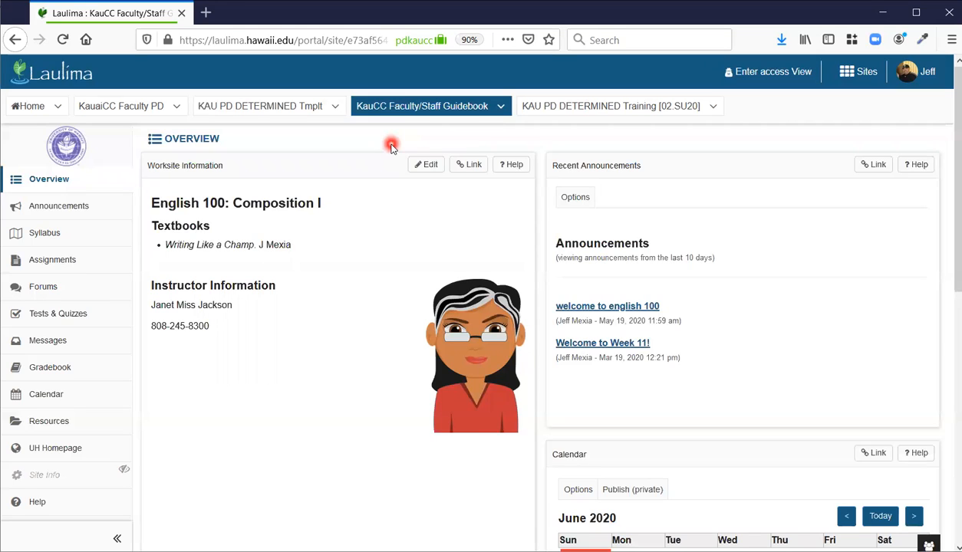
click(98, 485)
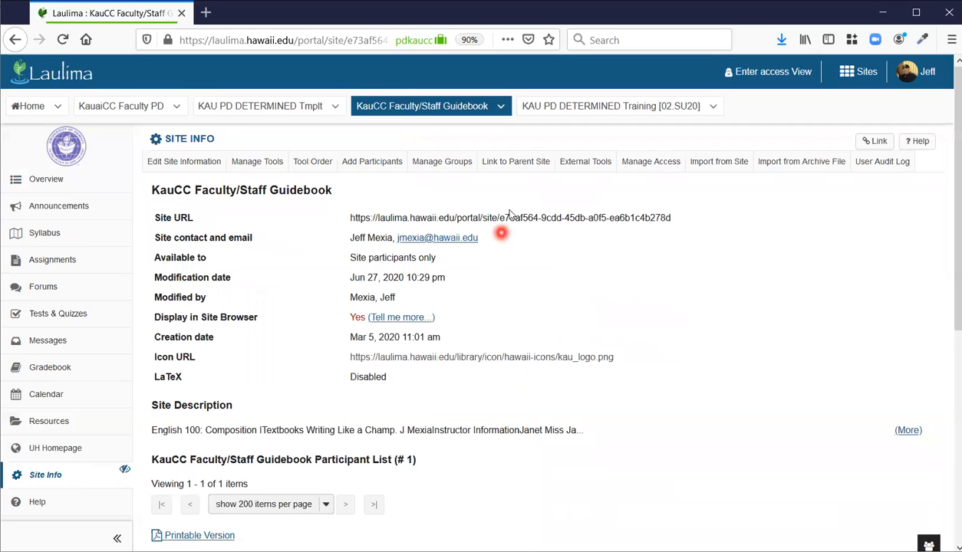
click(703, 170)
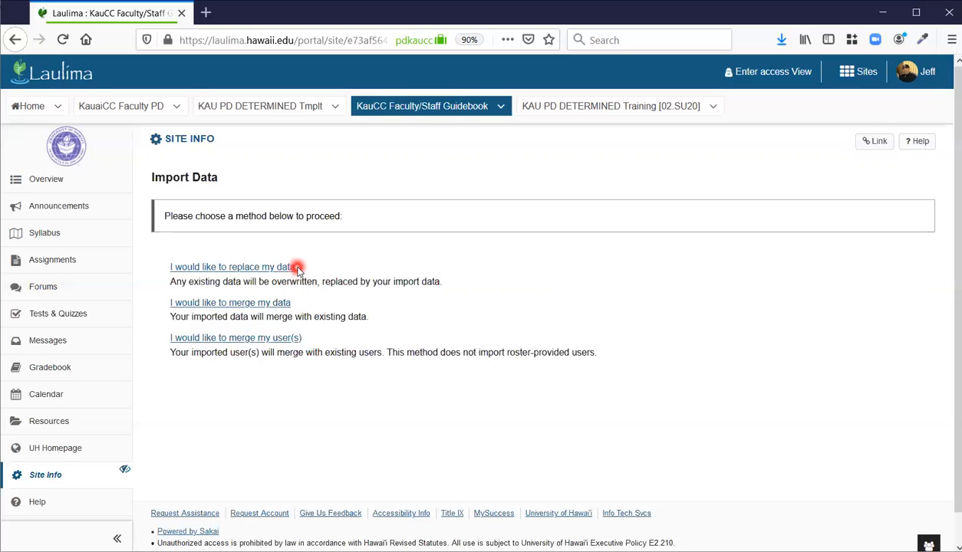
click(274, 307)
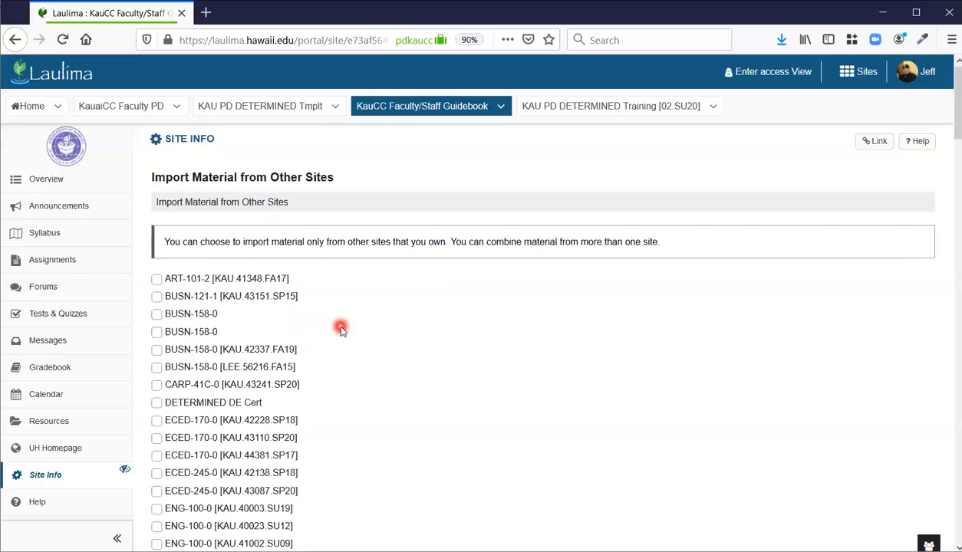
Step: Choose KAU PD DETERMINED Tmplt as the source site for the import and continue to the material selection
scroll(341, 322, down, 6)
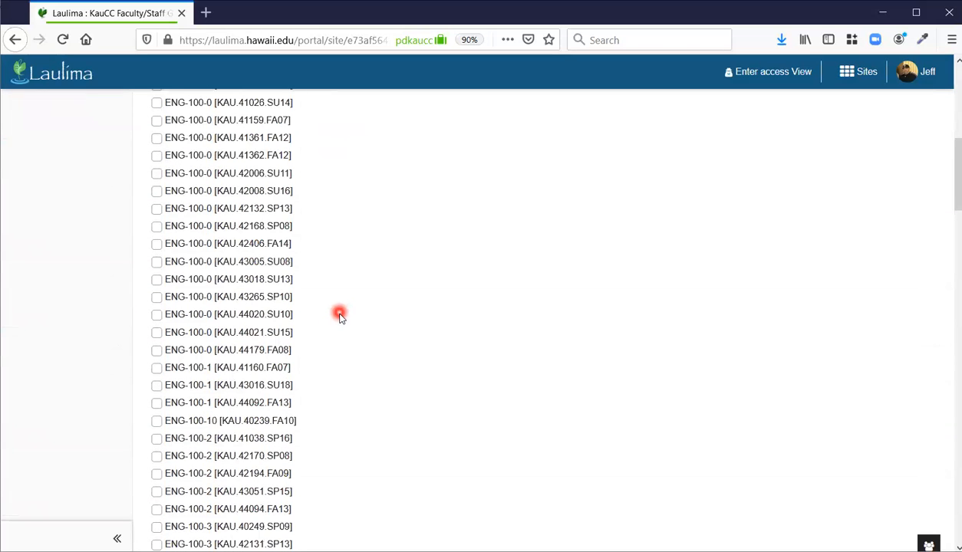
scroll(340, 316, down, 8)
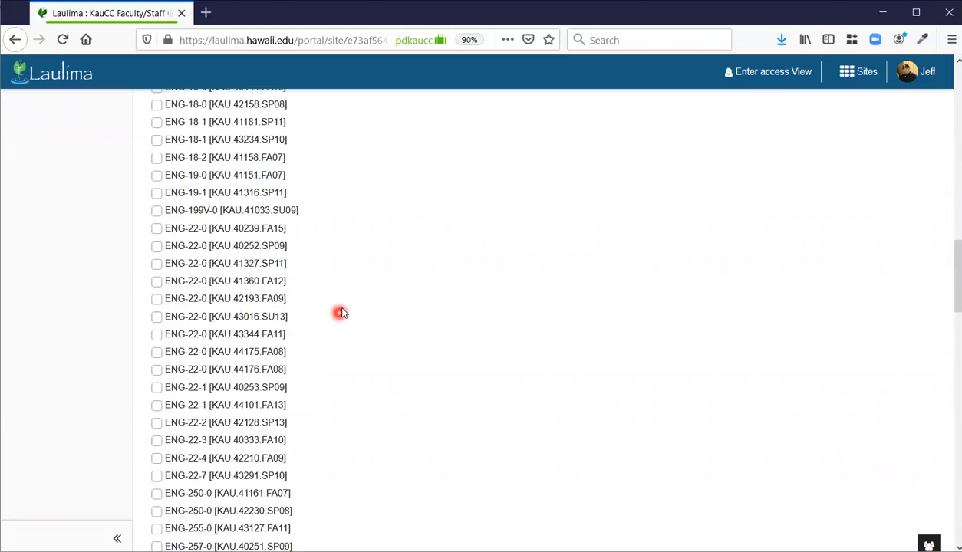
scroll(341, 313, up, 14)
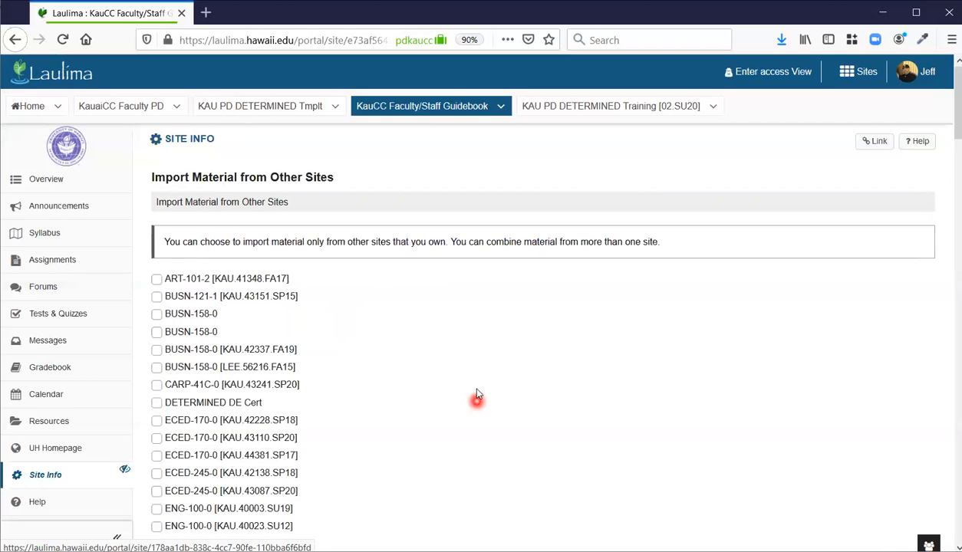
scroll(469, 387, down, 14)
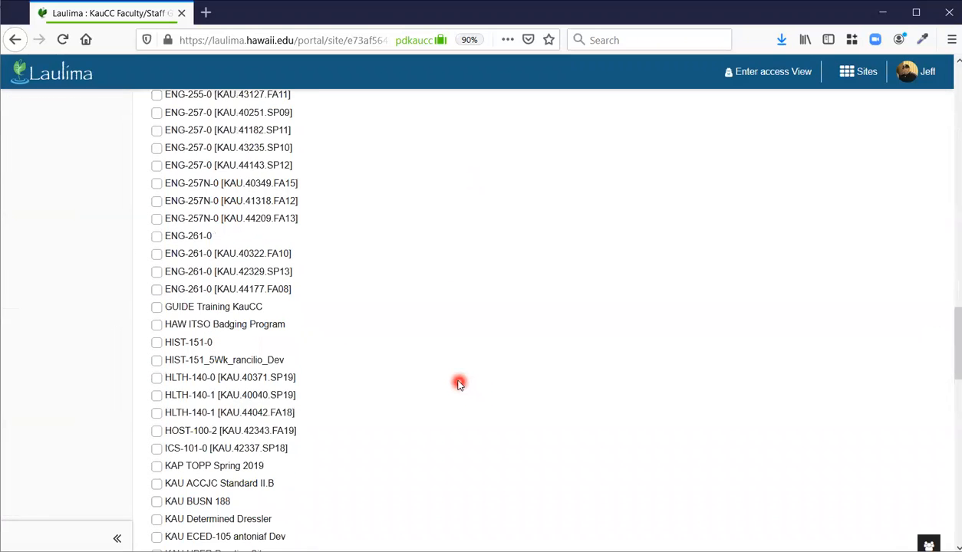
scroll(459, 384, down, 8)
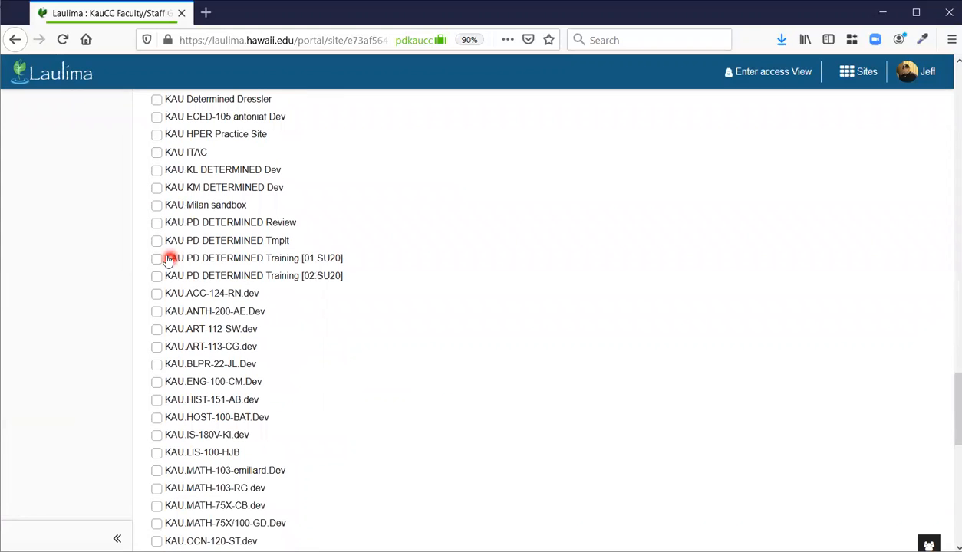
click(157, 242)
scroll(347, 409, down, 10)
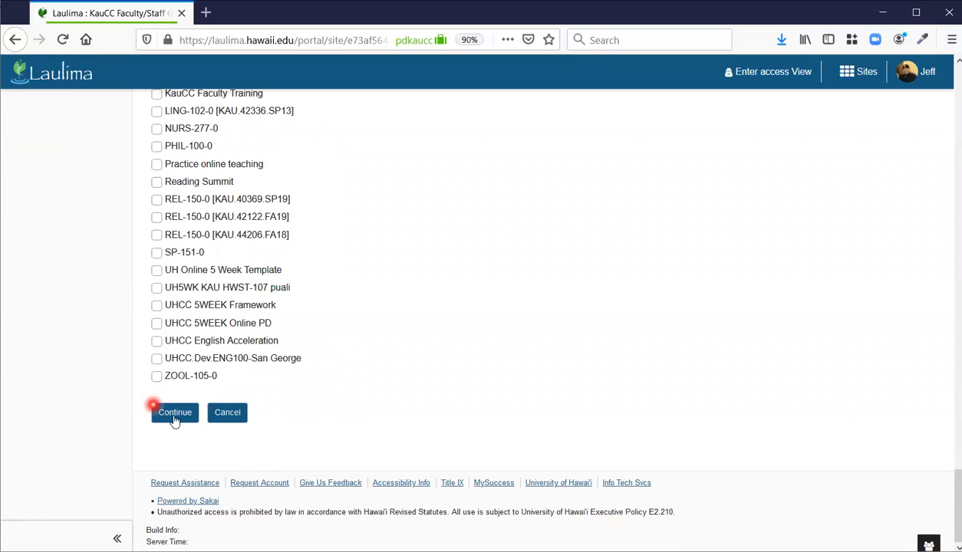
click(175, 413)
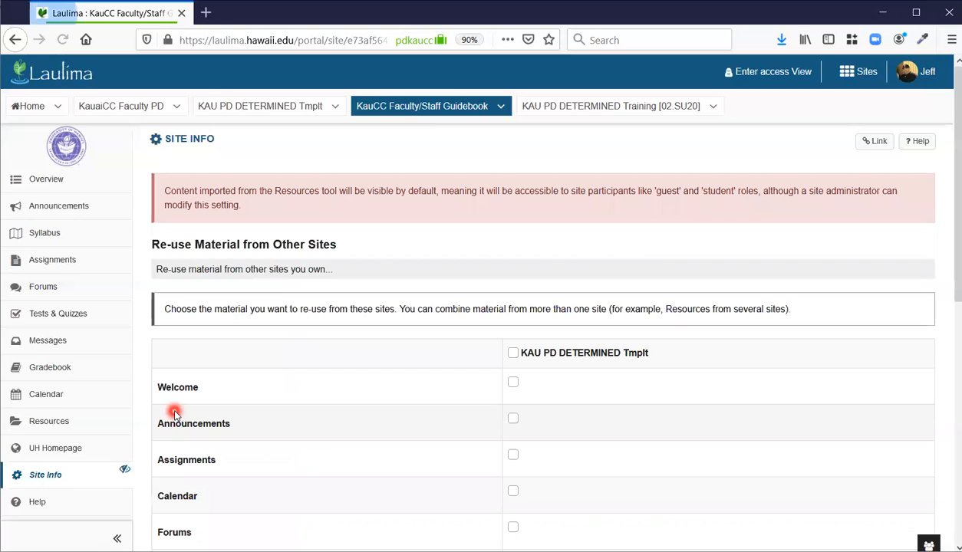
scroll(290, 397, down, 2)
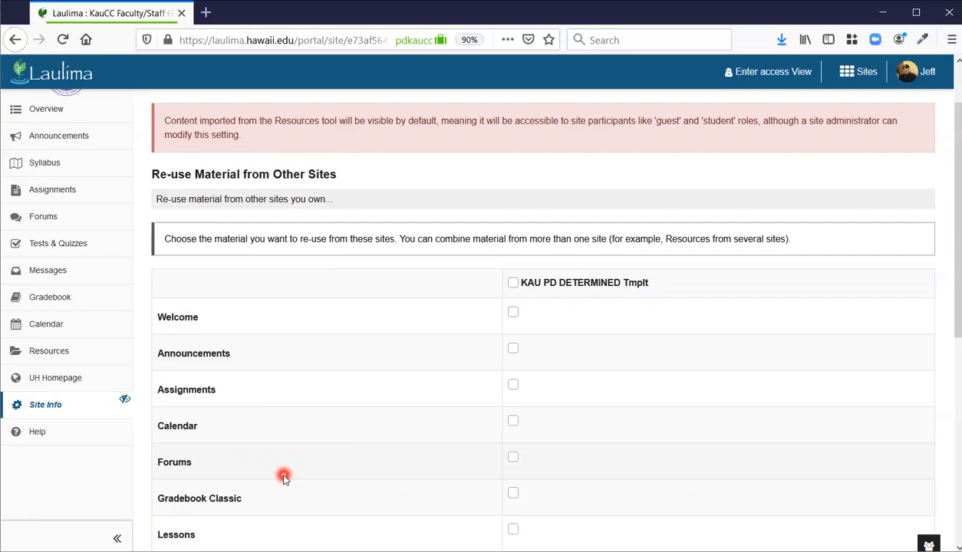
scroll(283, 477, up, 3)
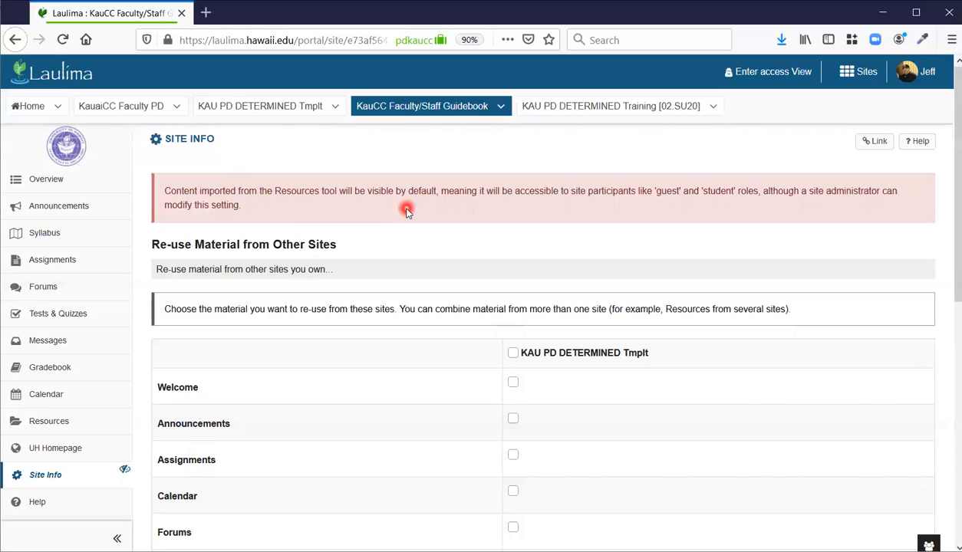
scroll(404, 251, down, 3)
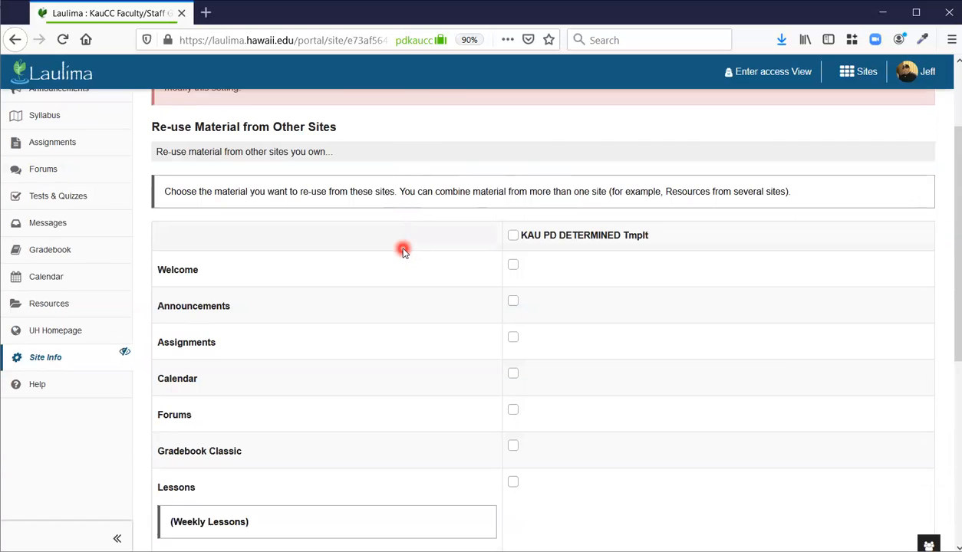
scroll(404, 252, down, 1)
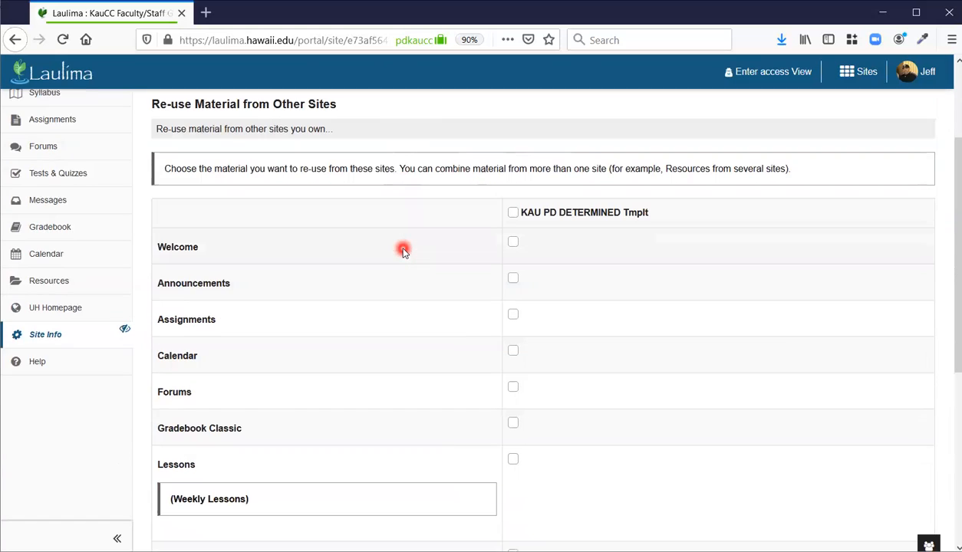
click(512, 214)
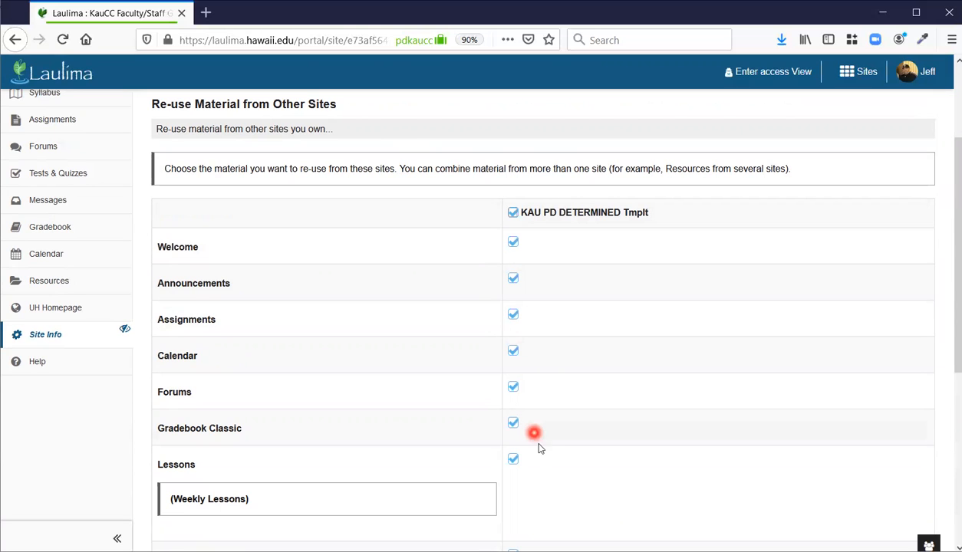
scroll(538, 443, down, 5)
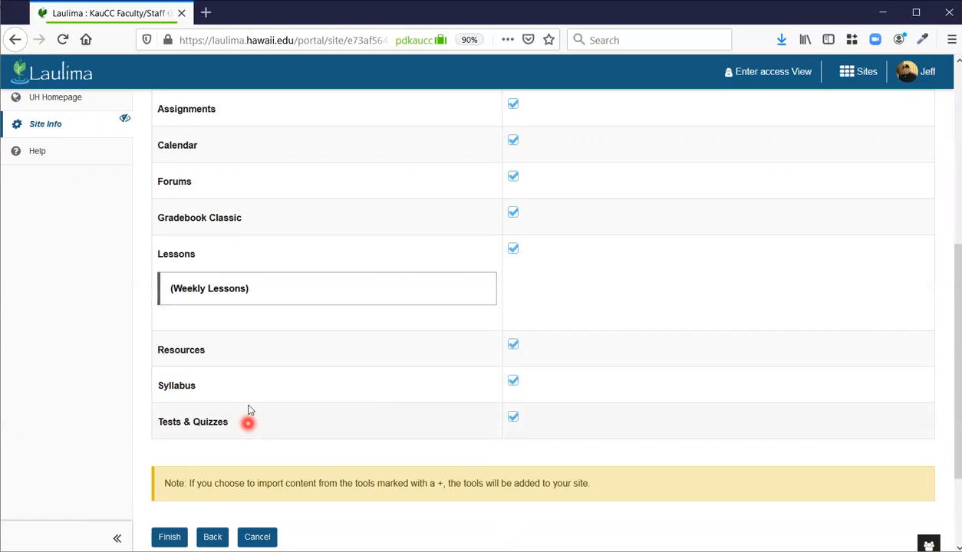
scroll(280, 404, up, 2)
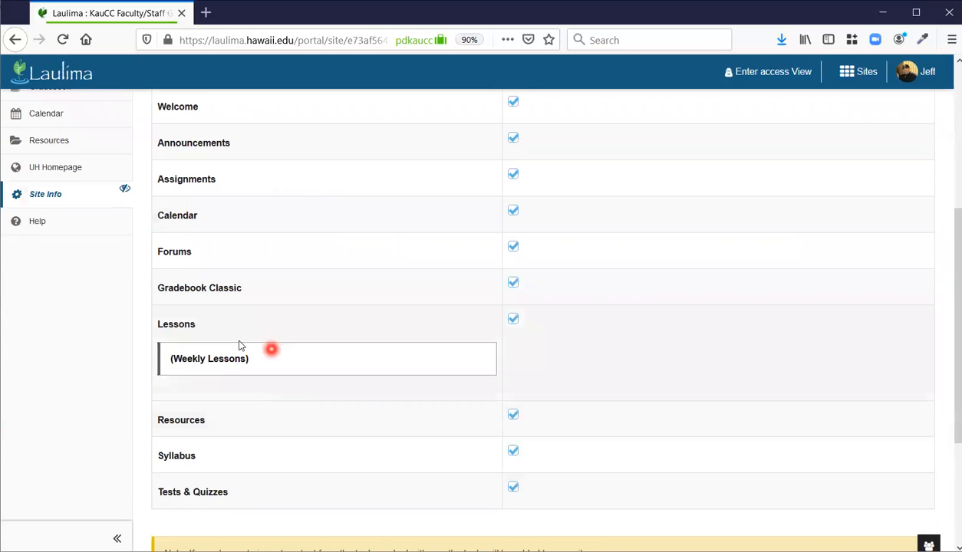
scroll(284, 407, up, 4)
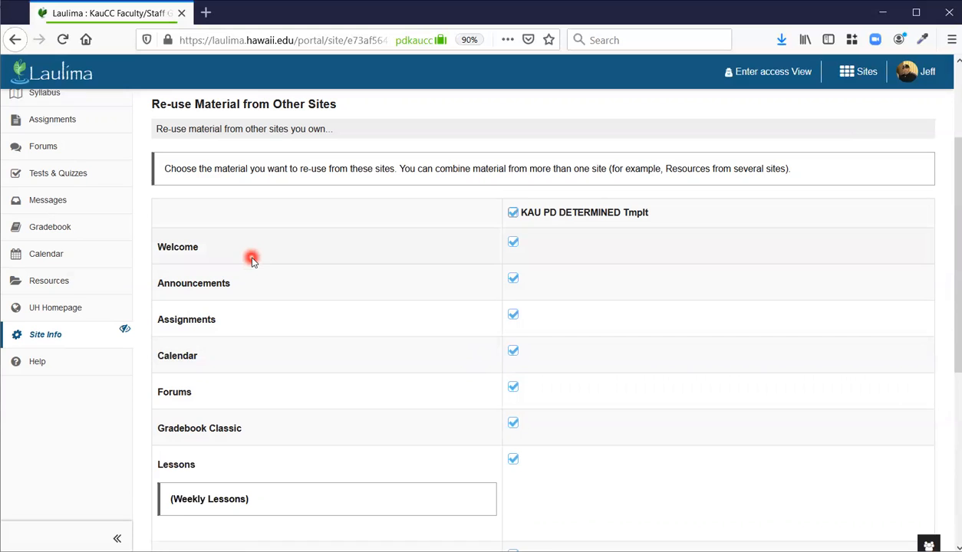
click(512, 212)
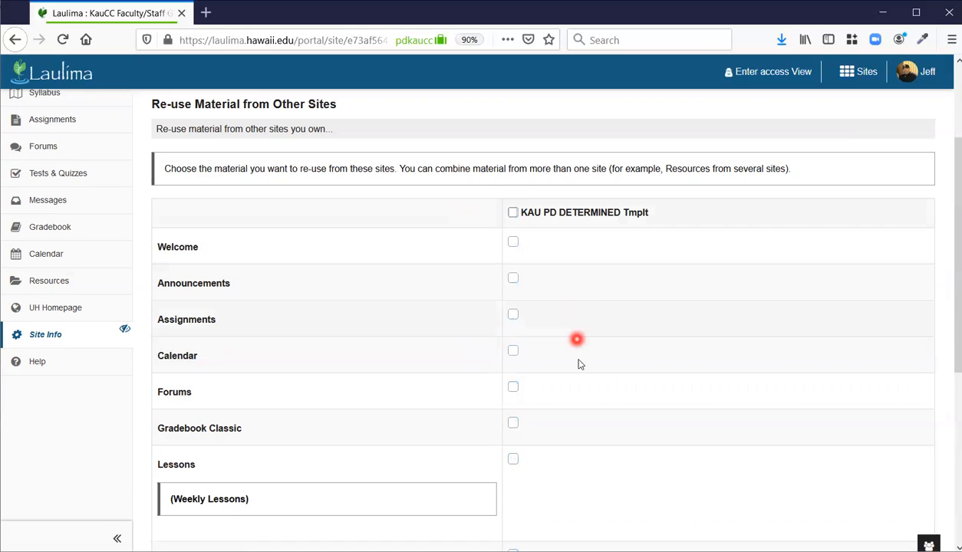
Step: Select only Lessons from KAU PD DETERMINED Tmplt as the material to re-use and finish the import
scroll(565, 391, up, 3)
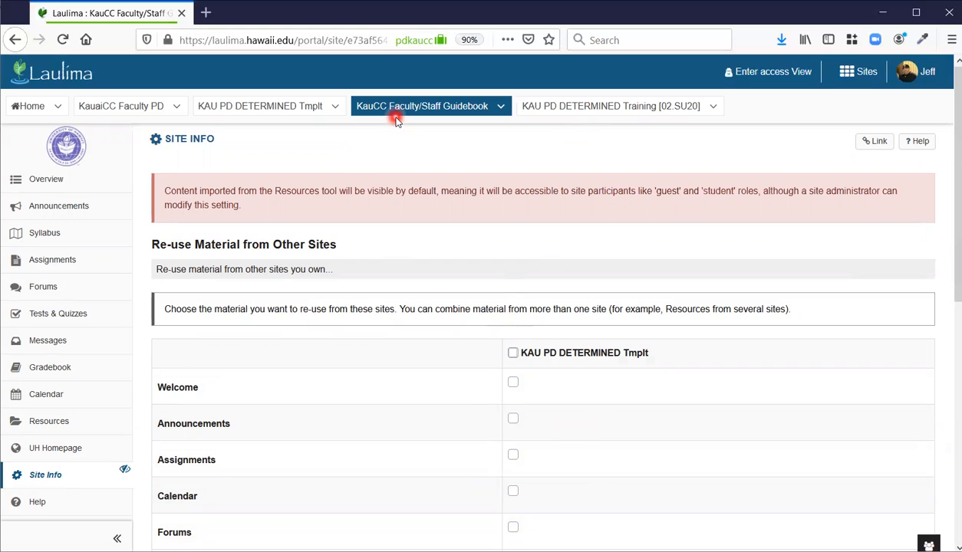
scroll(371, 348, down, 5)
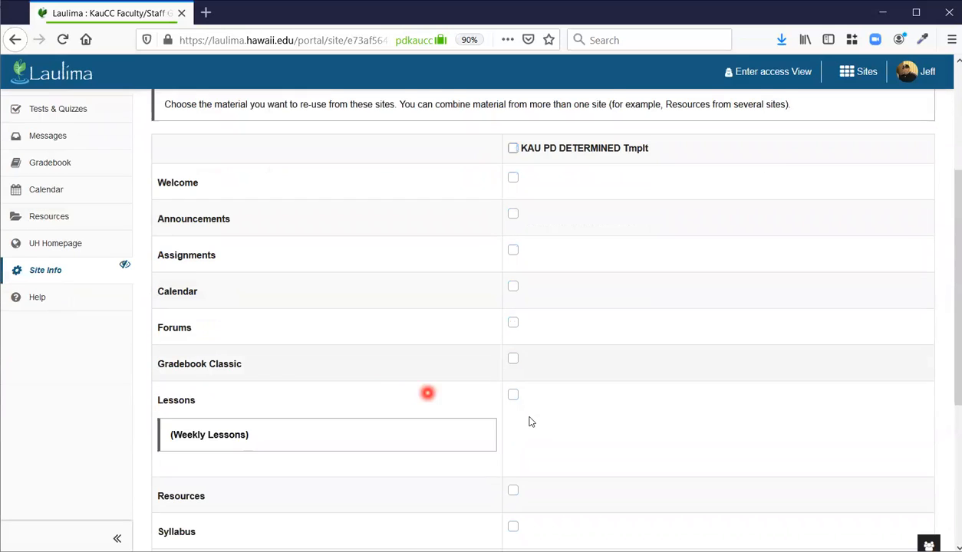
click(513, 390)
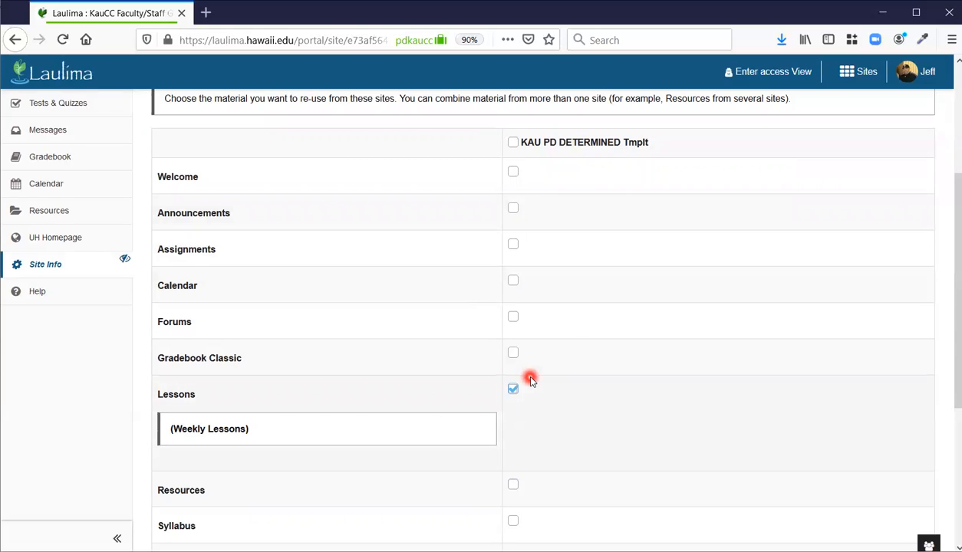
scroll(530, 381, down, 3)
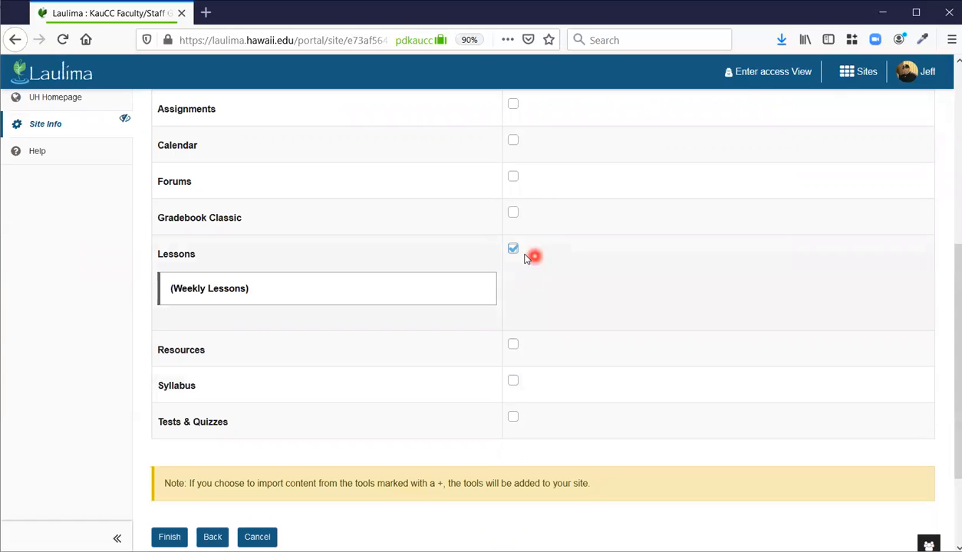
click(515, 252)
click(514, 252)
scroll(382, 451, down, 2)
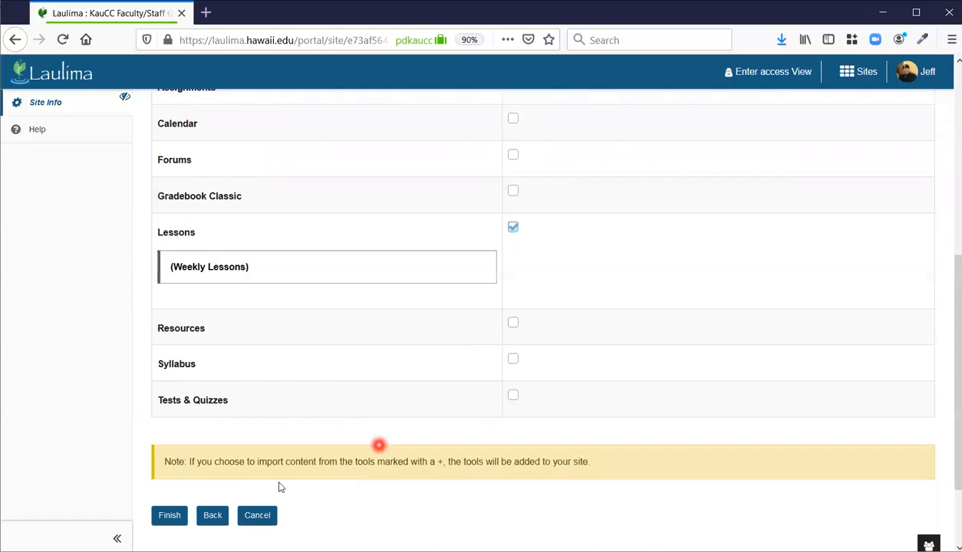
click(170, 468)
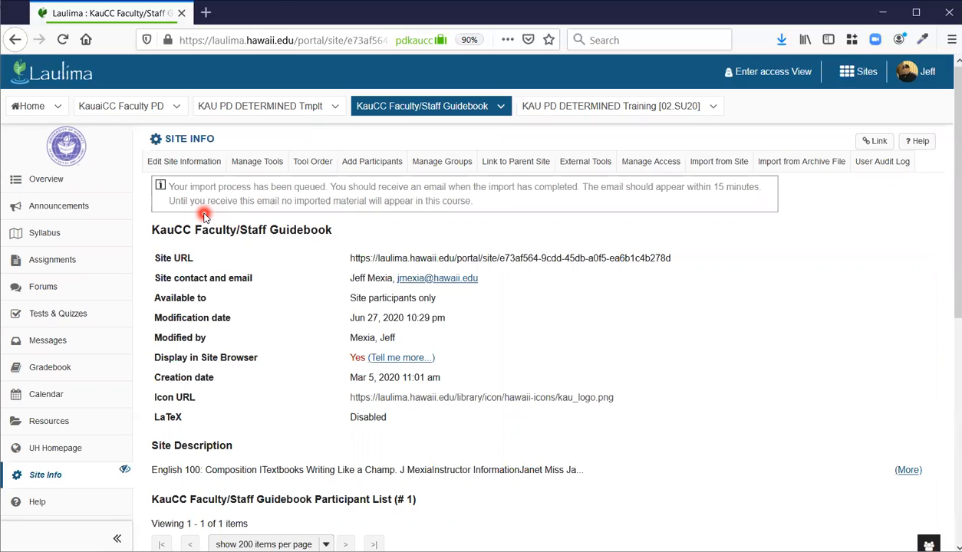
Step: Reload the Guidebook site and view the imported Start Here (with steps) page under Weekly Lessons
scroll(78, 337, down, 1)
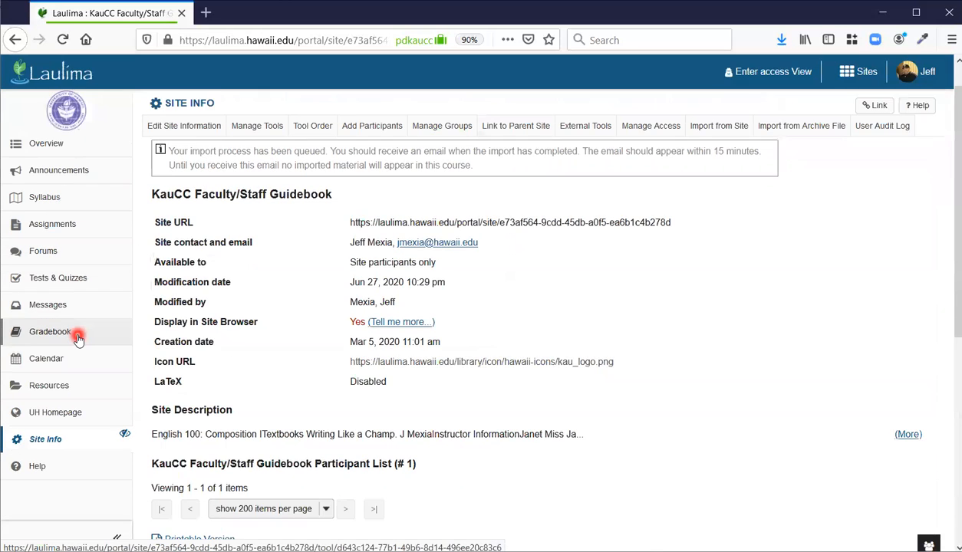
scroll(76, 339, up, 1)
click(63, 39)
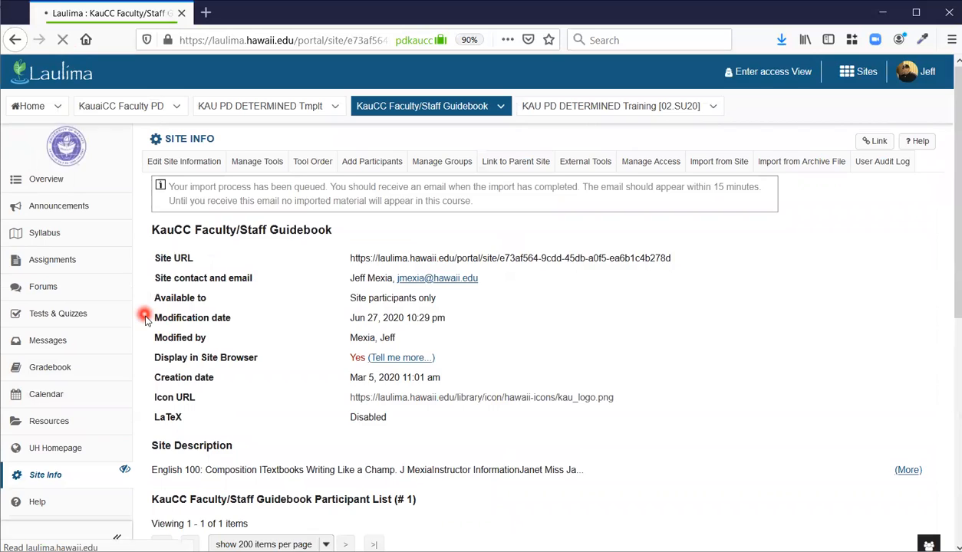
scroll(130, 322, down, 3)
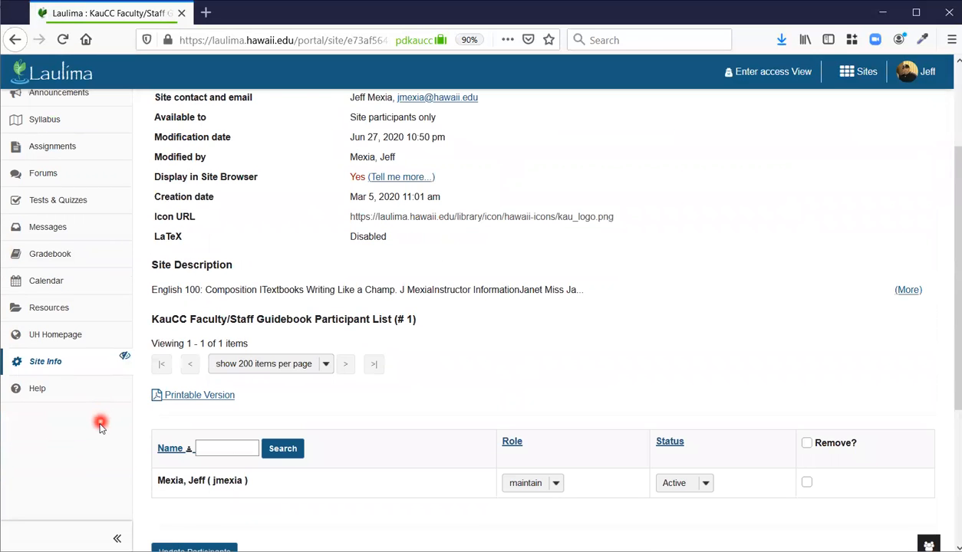
scroll(99, 424, up, 2)
click(97, 135)
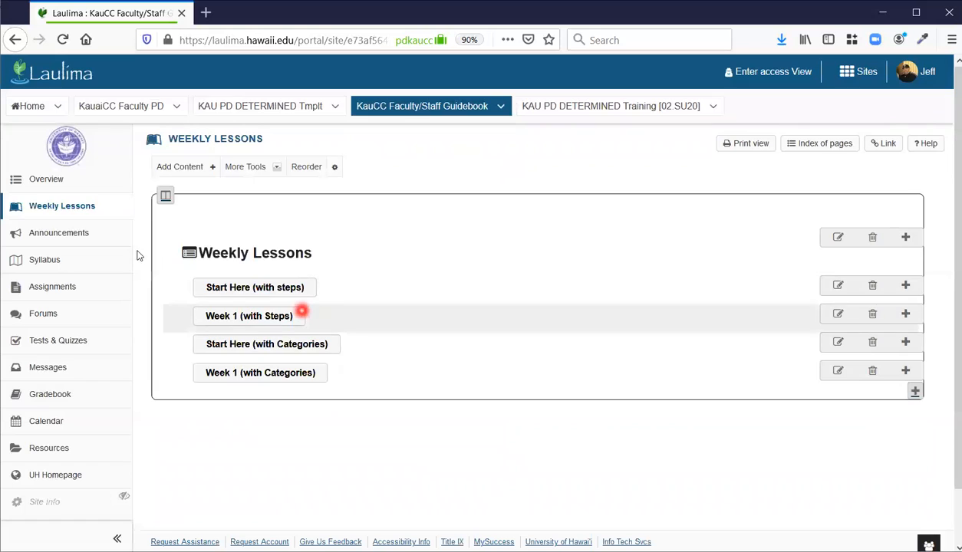
click(97, 206)
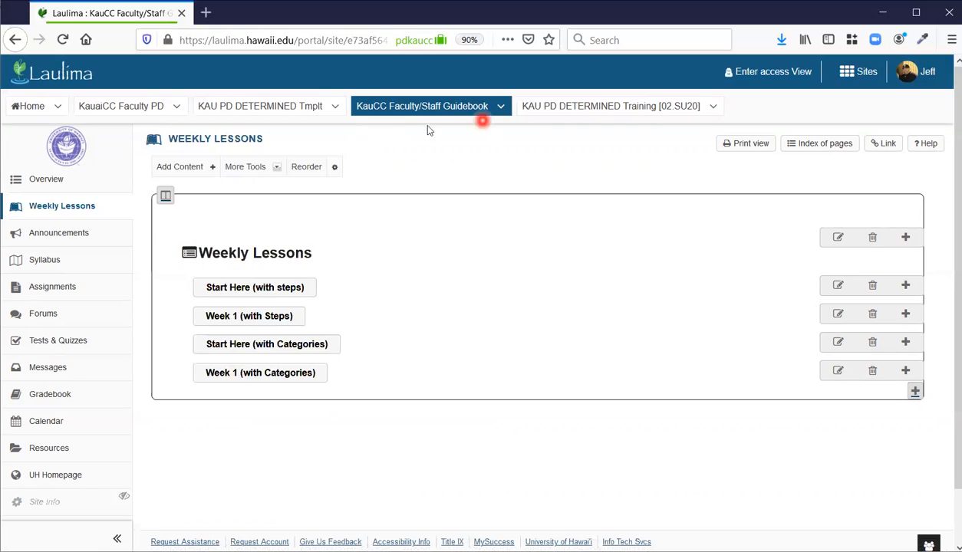
click(268, 290)
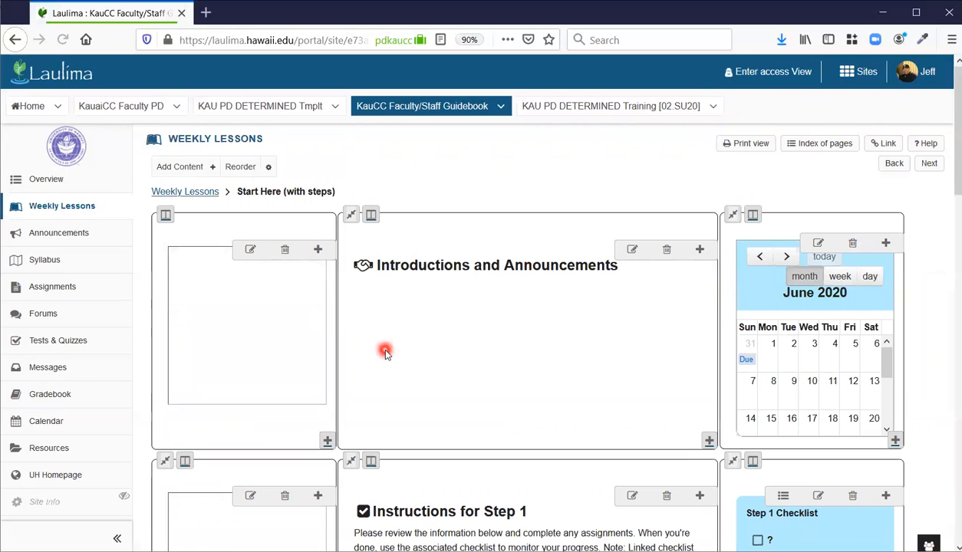
Step: Examine the images, instructions and checklists in the step sections of the Guidebook's Start Here (with steps) page
scroll(380, 350, down, 3)
scroll(386, 352, down, 9)
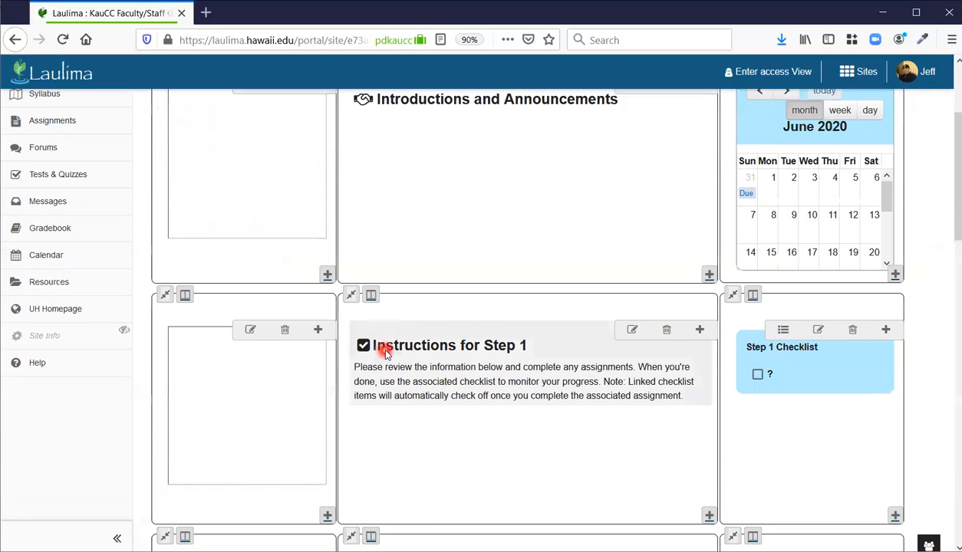
scroll(386, 352, down, 15)
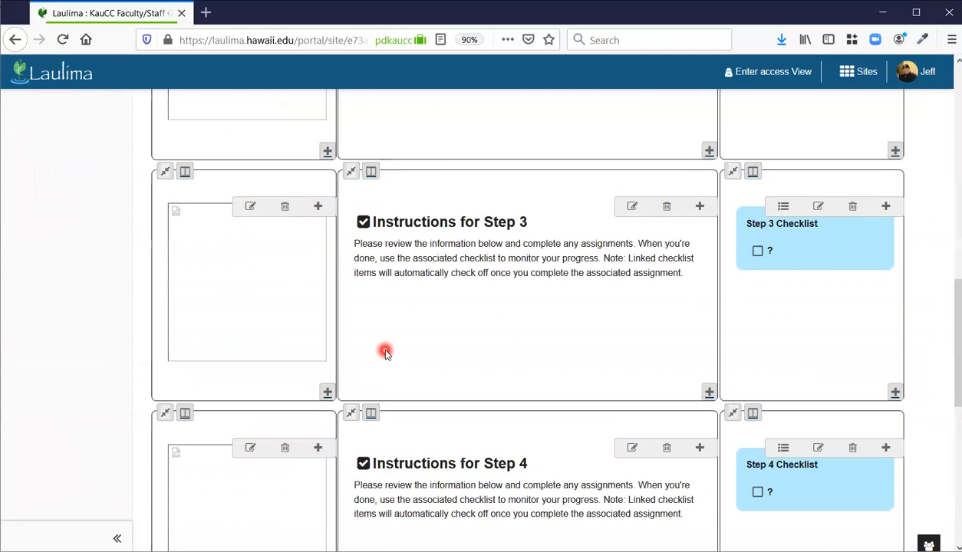
scroll(386, 352, up, 20)
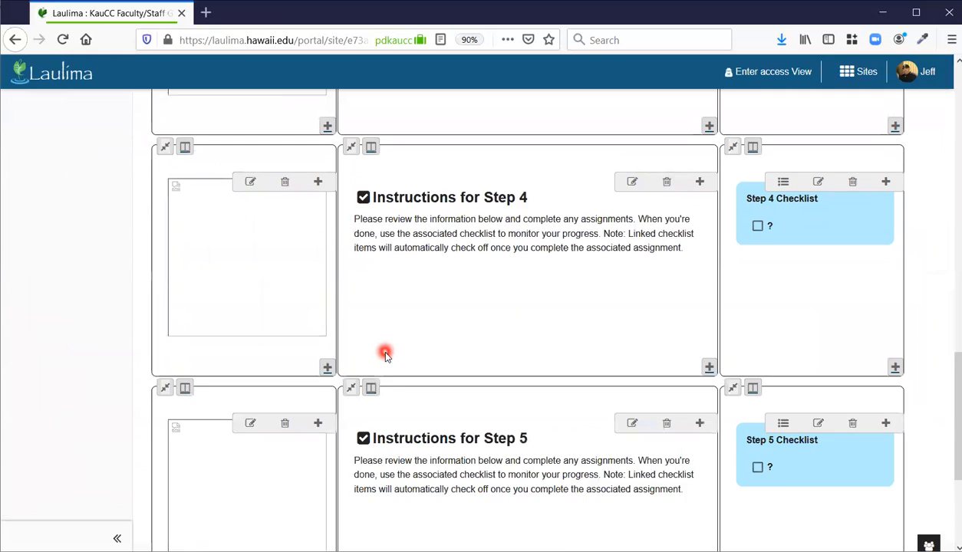
Step: Check the step images on the original Start Here (with steps) page in the KAU PD DETERMINED Tmplt site
click(259, 107)
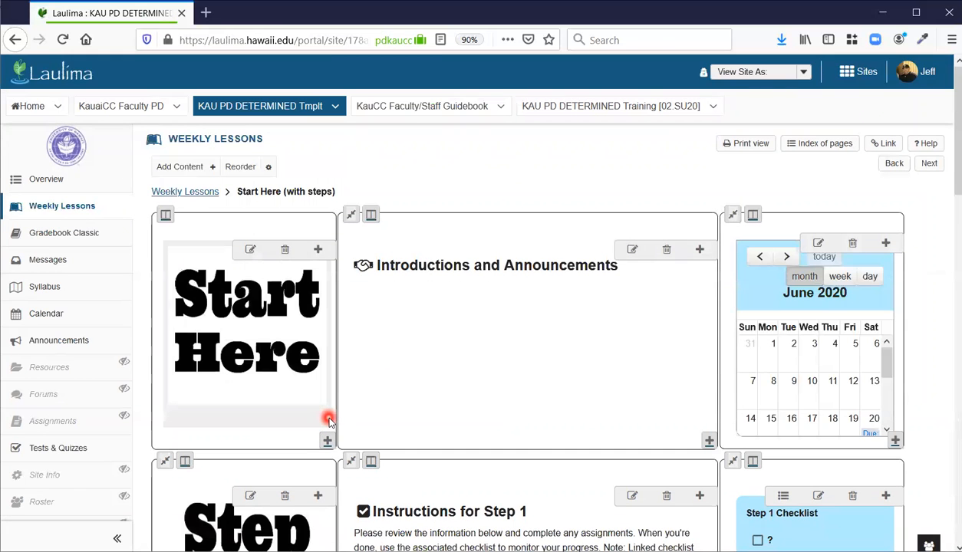
scroll(328, 422, down, 9)
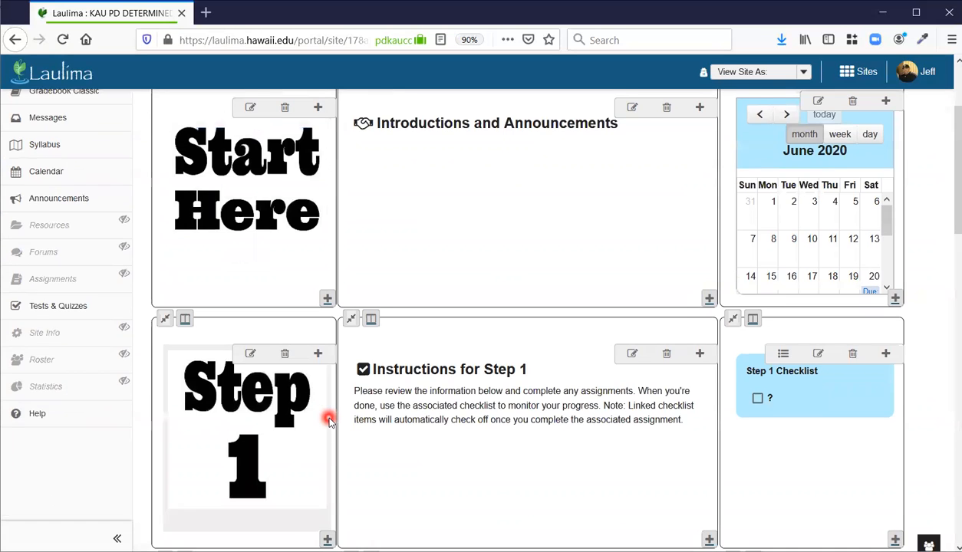
scroll(328, 421, up, 9)
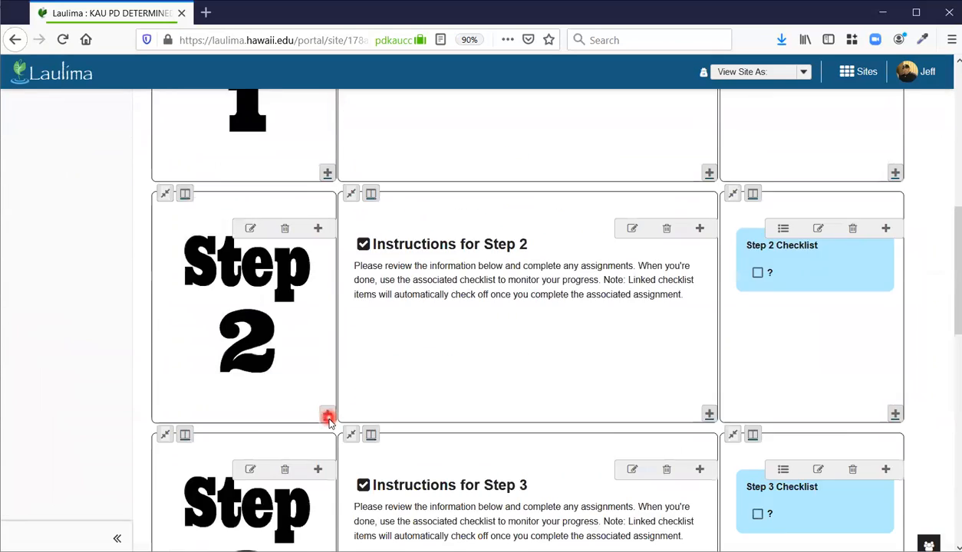
Step: Compare the template site's page and tools with the Guidebook site, examining the image areas on its Start Here (with steps) page
click(430, 108)
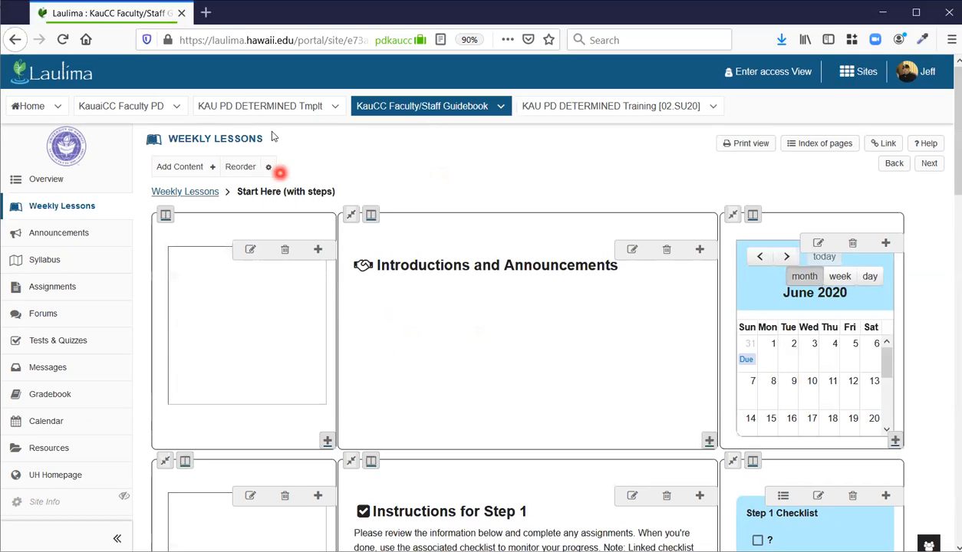
click(272, 106)
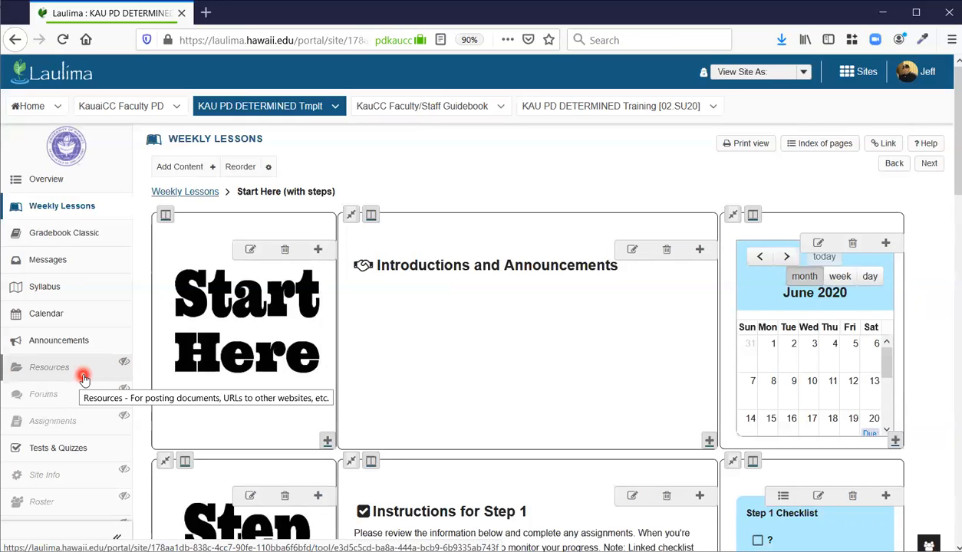
click(421, 106)
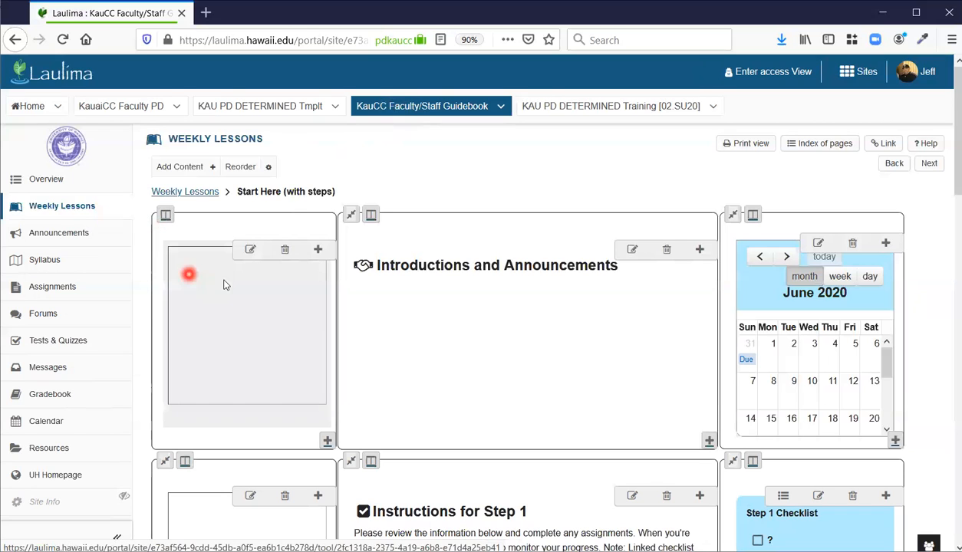
scroll(216, 330, down, 5)
scroll(217, 351, down, 10)
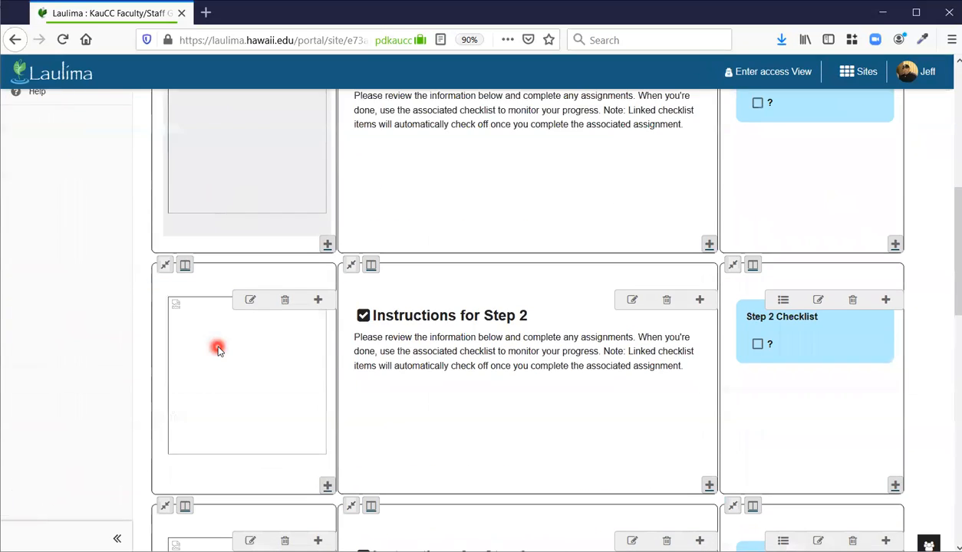
scroll(218, 351, up, 15)
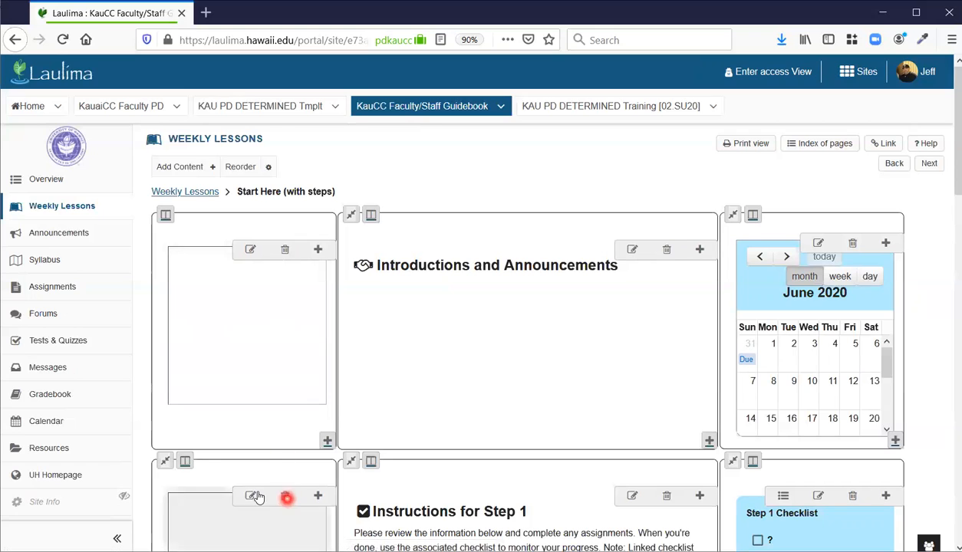
Step: In the Guidebook site's information, start another import from a site that merges with the existing data
scroll(61, 441, down, 2)
click(63, 434)
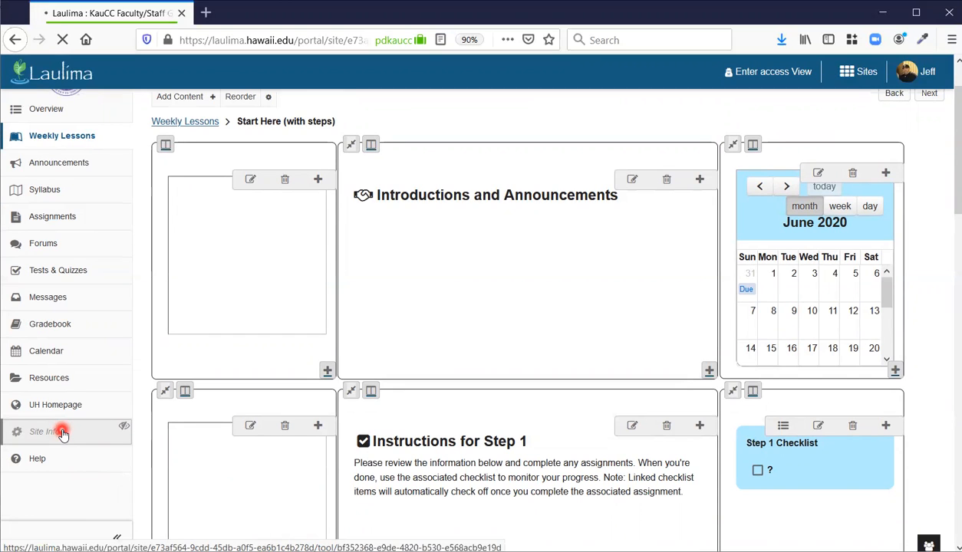
click(717, 163)
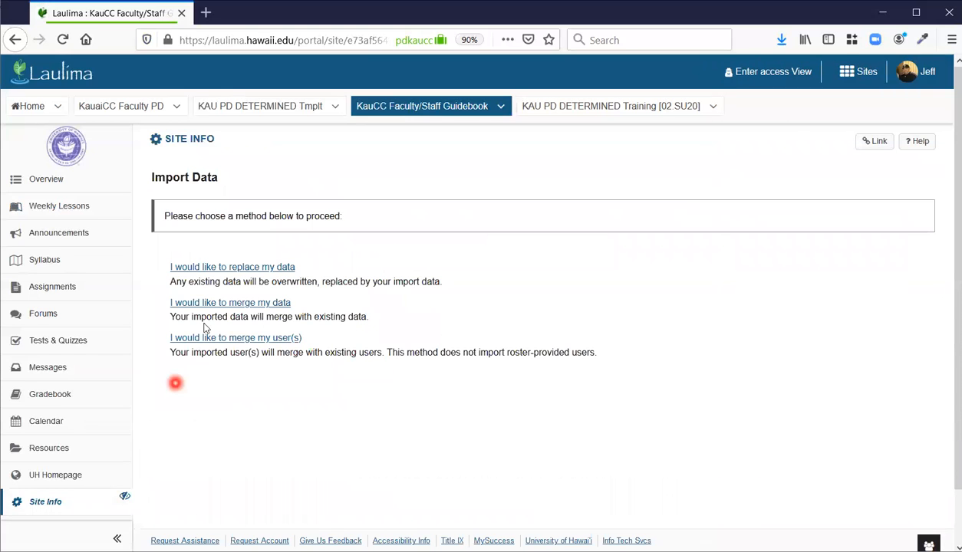
click(204, 305)
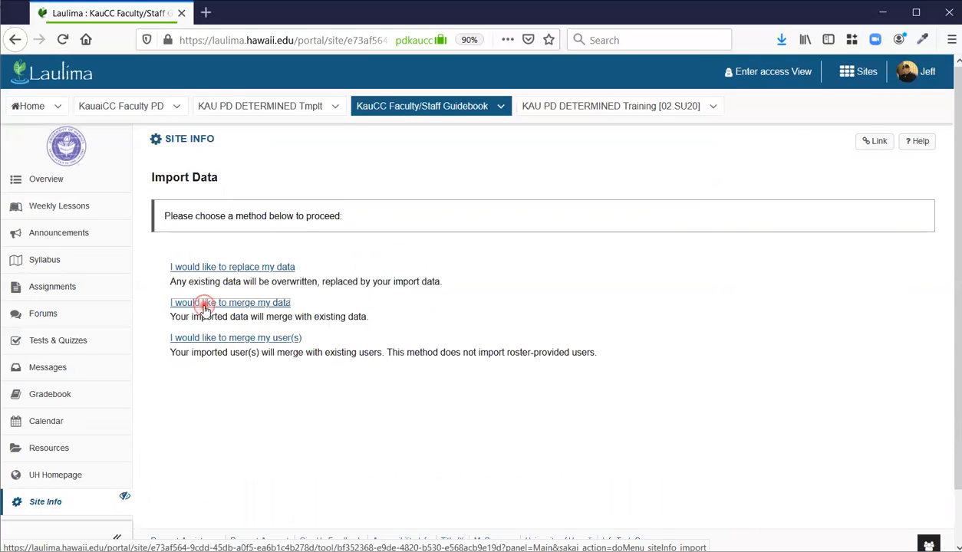
Step: Select KAU PD DETERMINED Tmplt as the source of the merge import and continue to its list of materials
scroll(237, 362, down, 12)
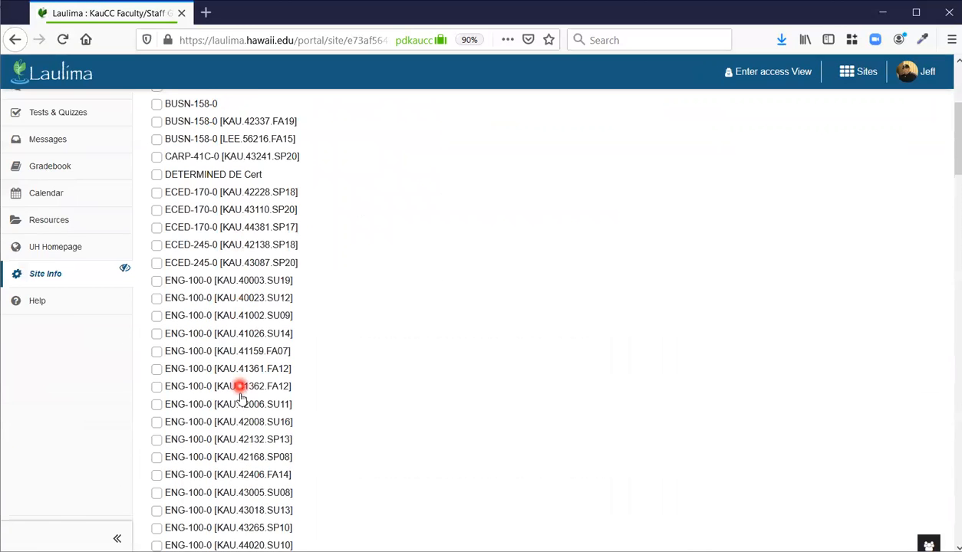
scroll(240, 395, down, 12)
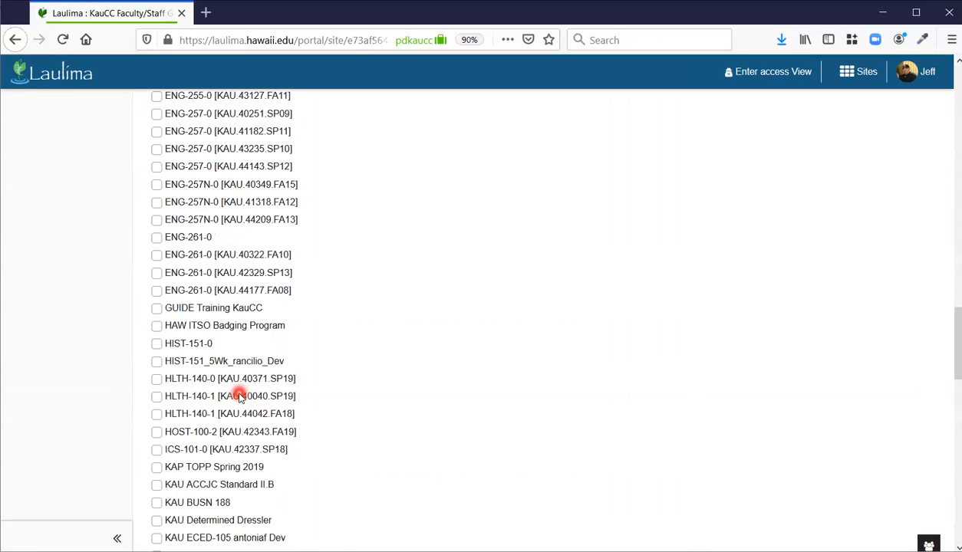
scroll(234, 401, up, 2)
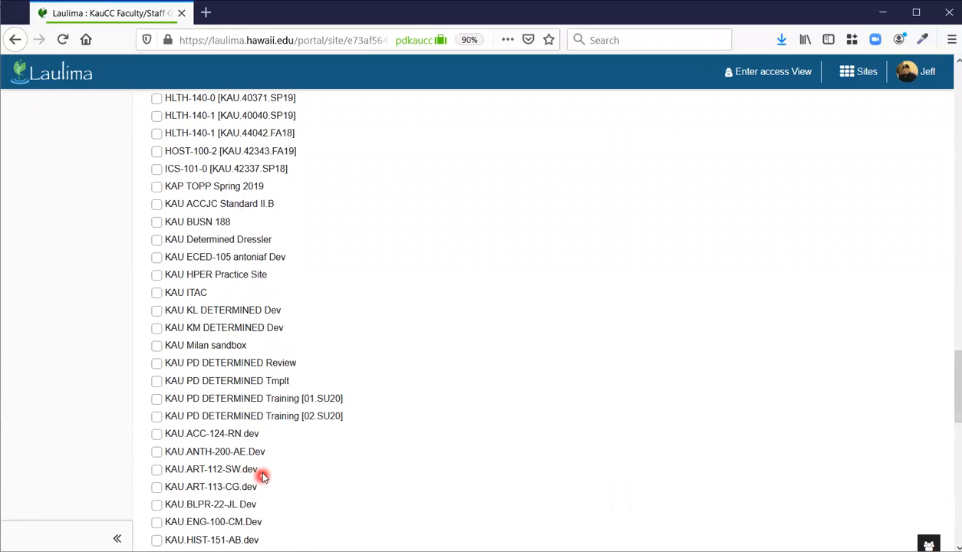
click(157, 382)
scroll(307, 422, down, 12)
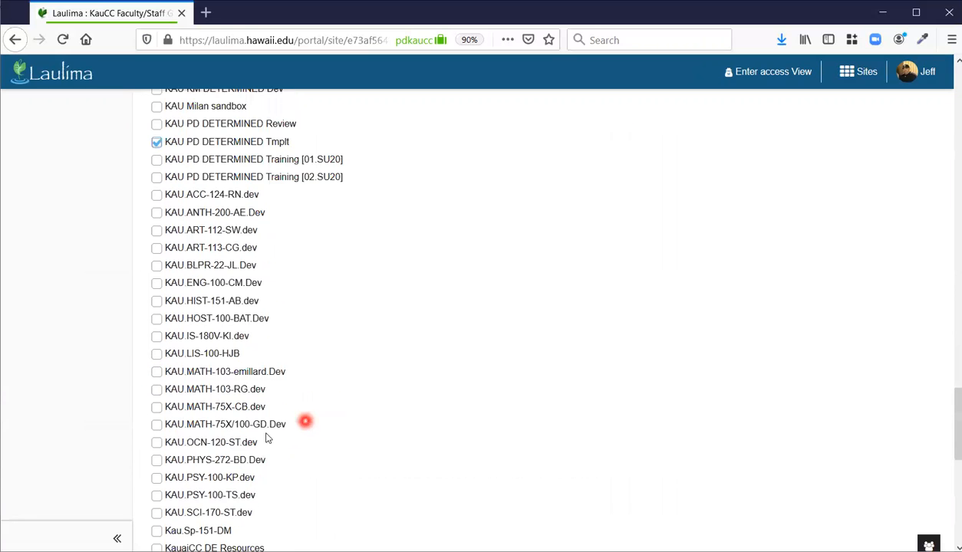
click(178, 423)
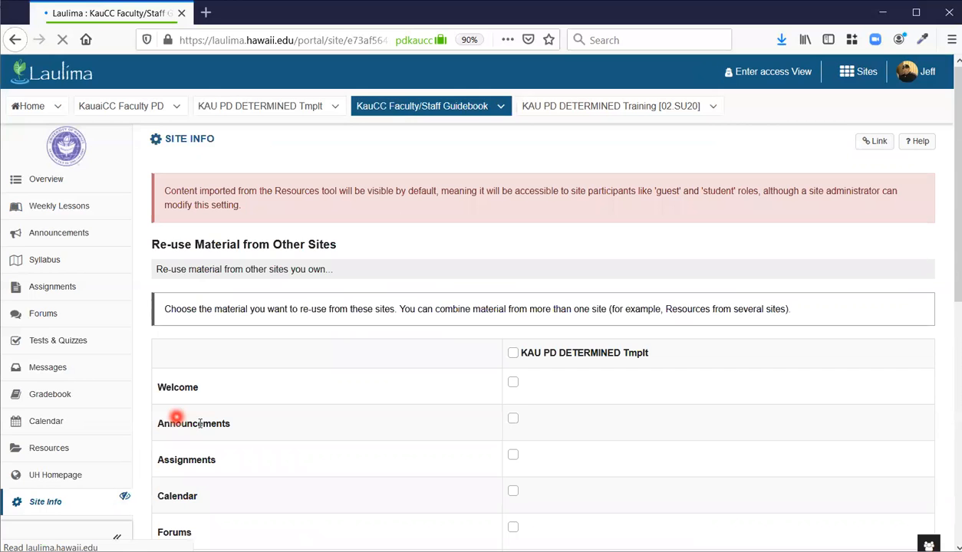
Step: Select only Resources from KAU PD DETERMINED Tmplt as the material to re-use and finish the import
scroll(365, 444, down, 3)
scroll(366, 444, down, 5)
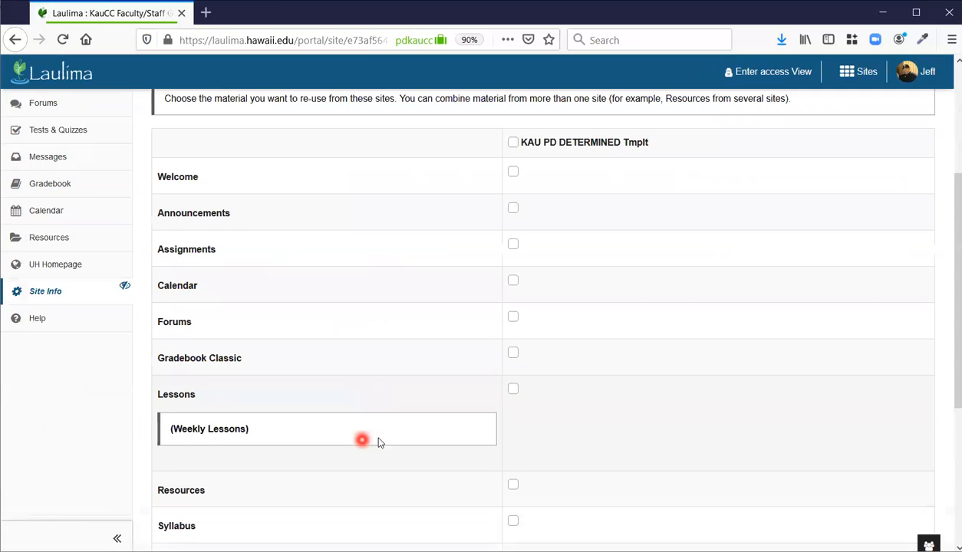
click(511, 345)
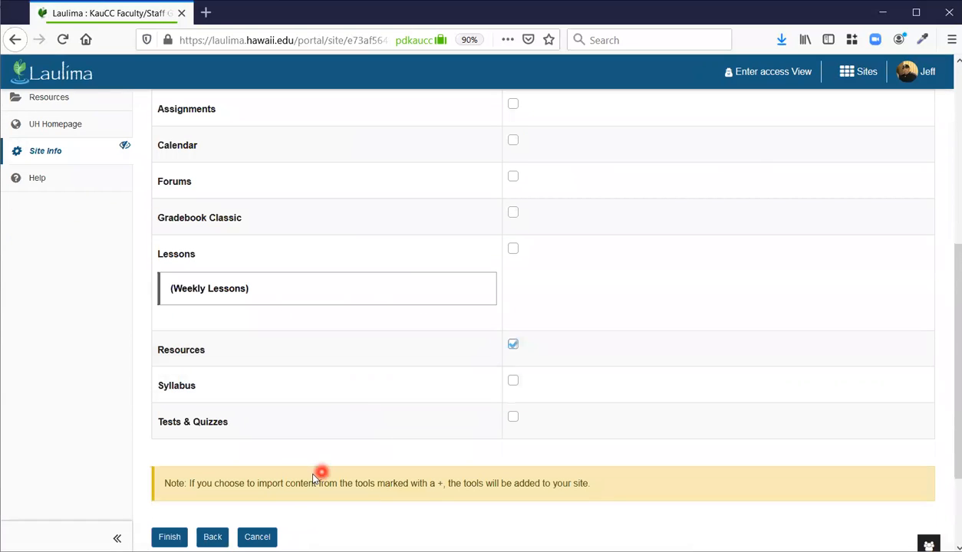
scroll(516, 336, down, 2)
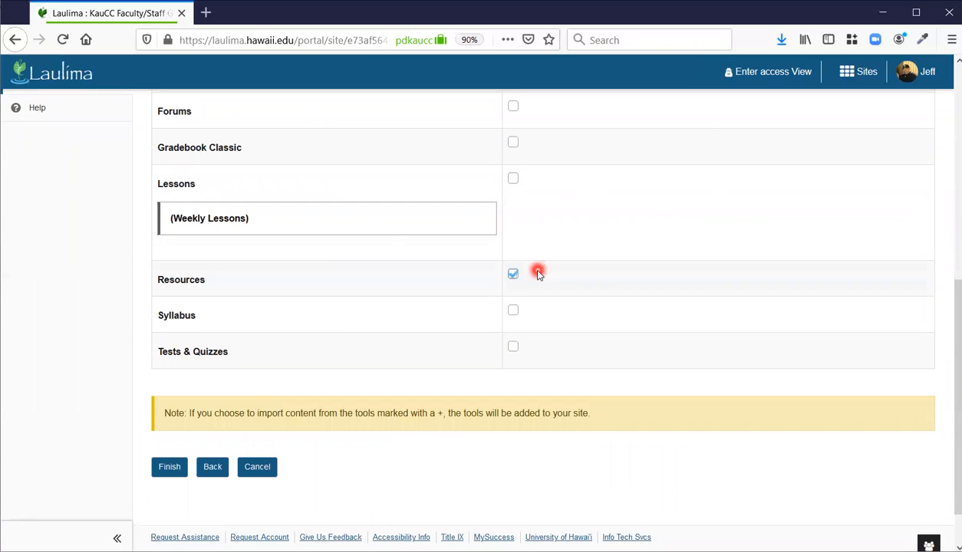
click(175, 468)
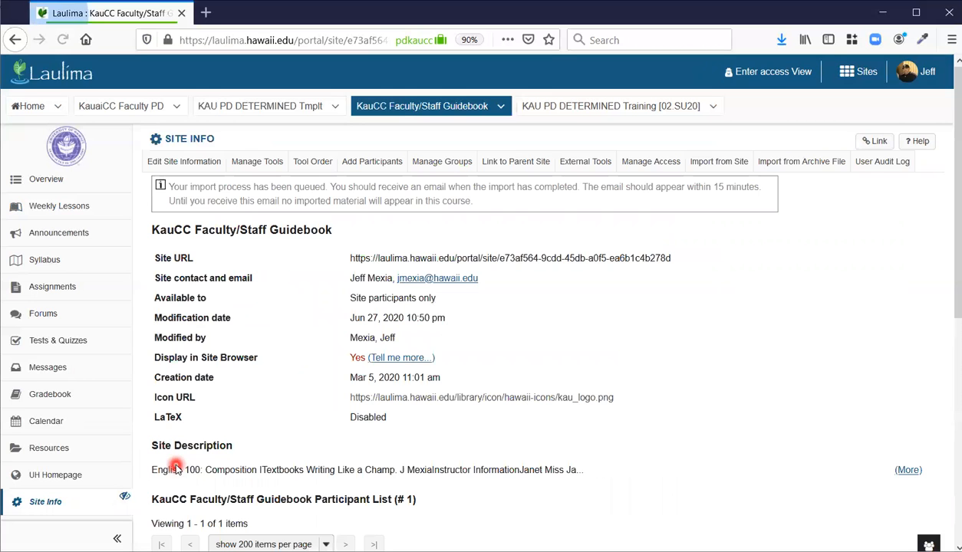
Step: View the Guidebook's Start Here (with steps) page under Weekly Lessons and check the images in its step sections
click(79, 212)
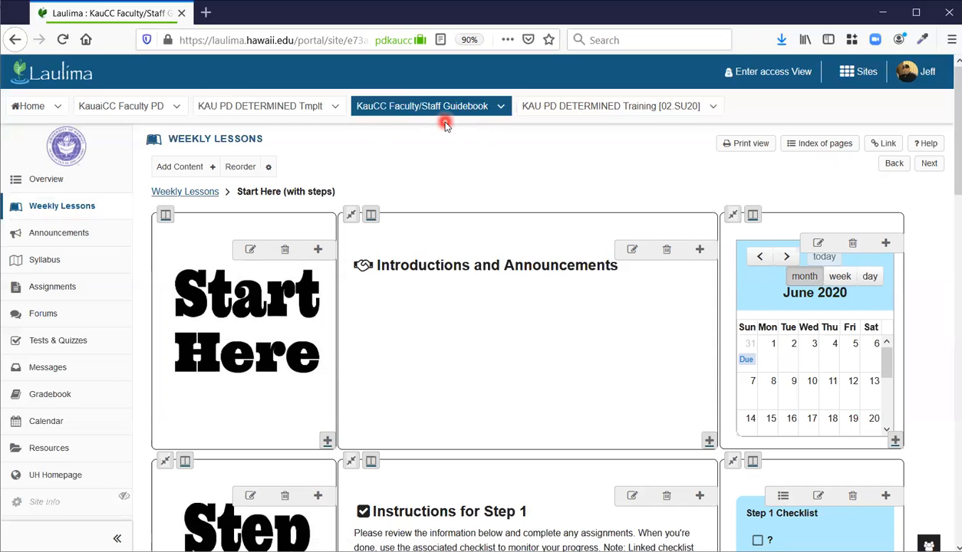
scroll(270, 359, down, 3)
scroll(270, 359, down, 12)
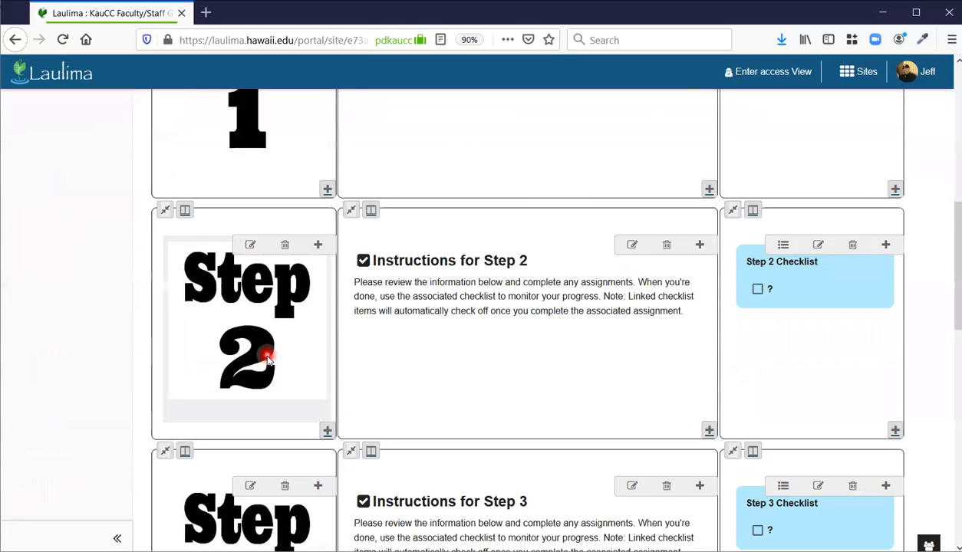
scroll(264, 359, down, 3)
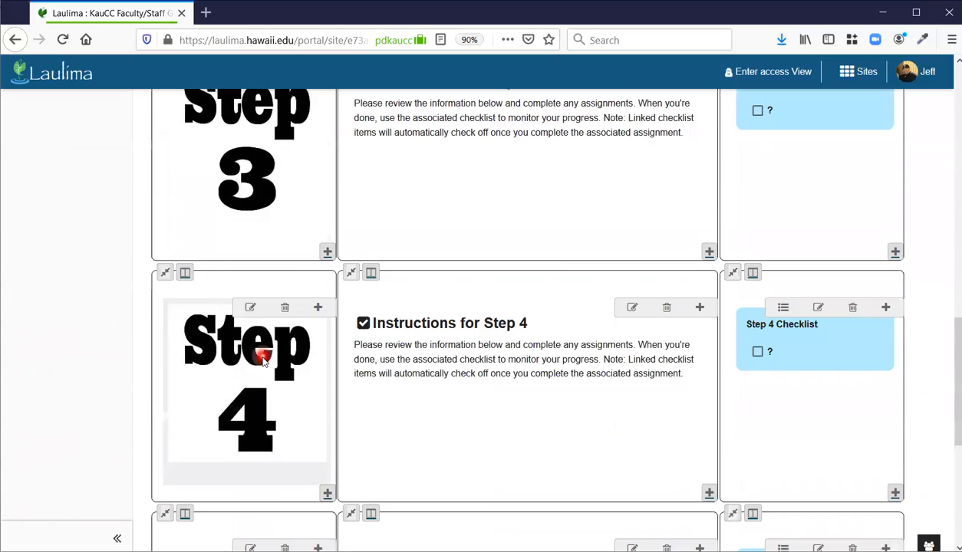
scroll(263, 360, up, 15)
scroll(262, 367, up, 1)
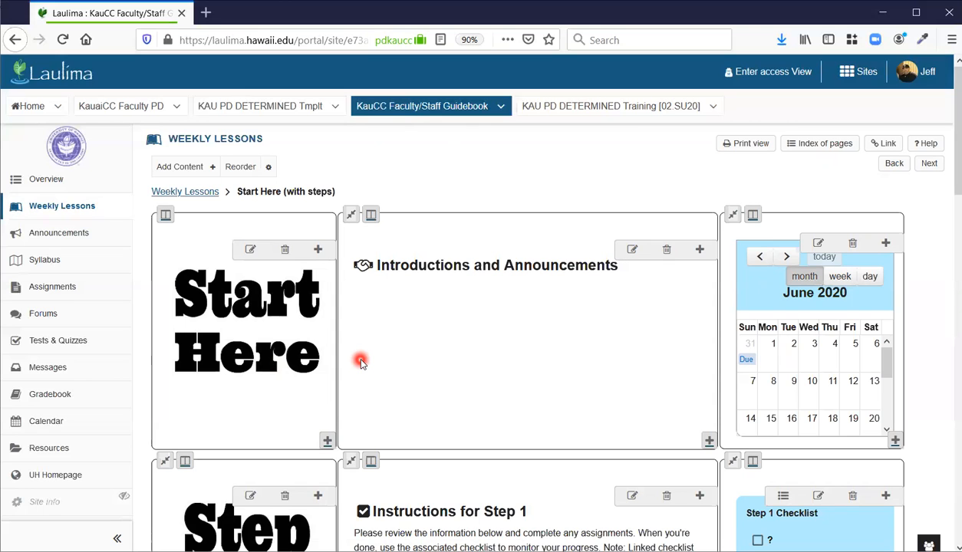
Step: In the Guidebook site's information, start an import from another site that replaces the existing data
click(74, 512)
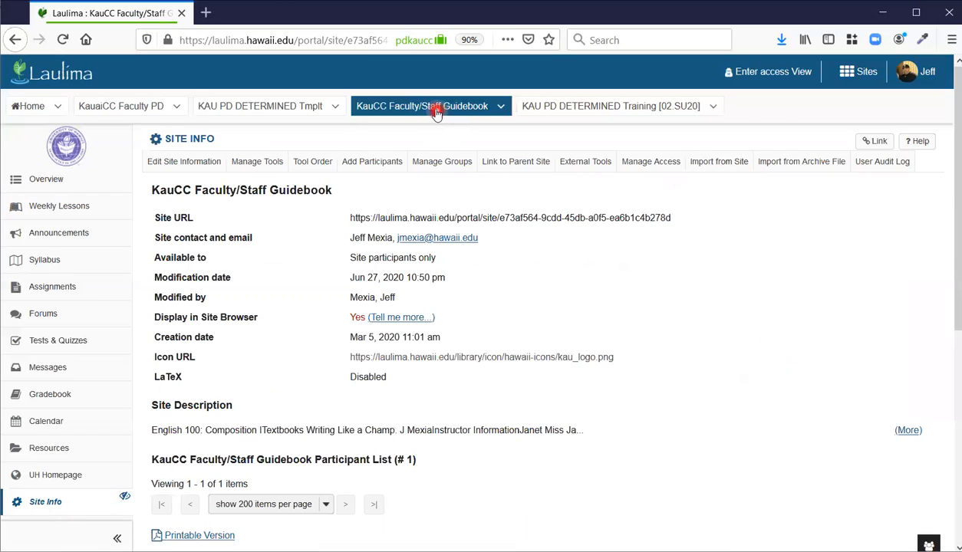
click(720, 164)
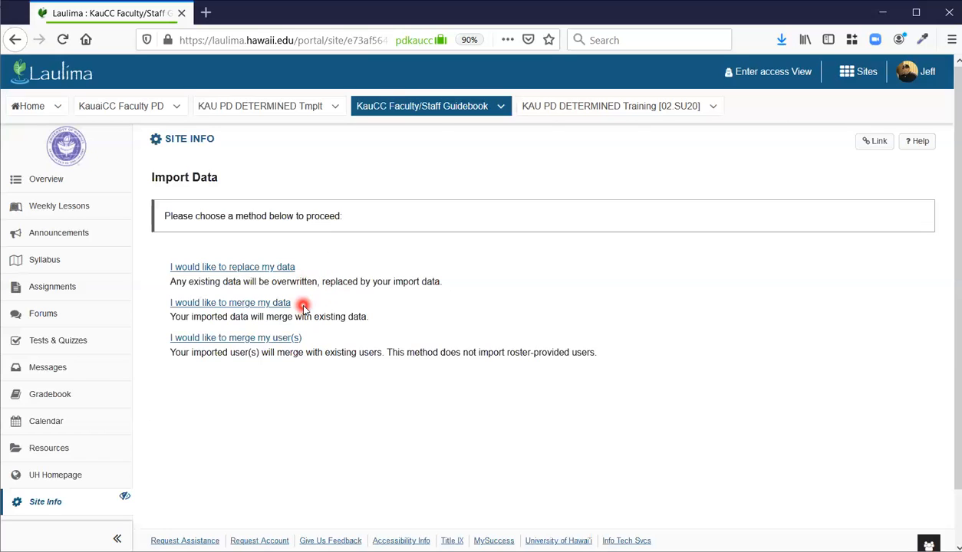
click(287, 267)
Step: Choose KAU PD DETERMINED Tmplt as the source of the replacing import and continue to its list of materials
scroll(368, 338, down, 15)
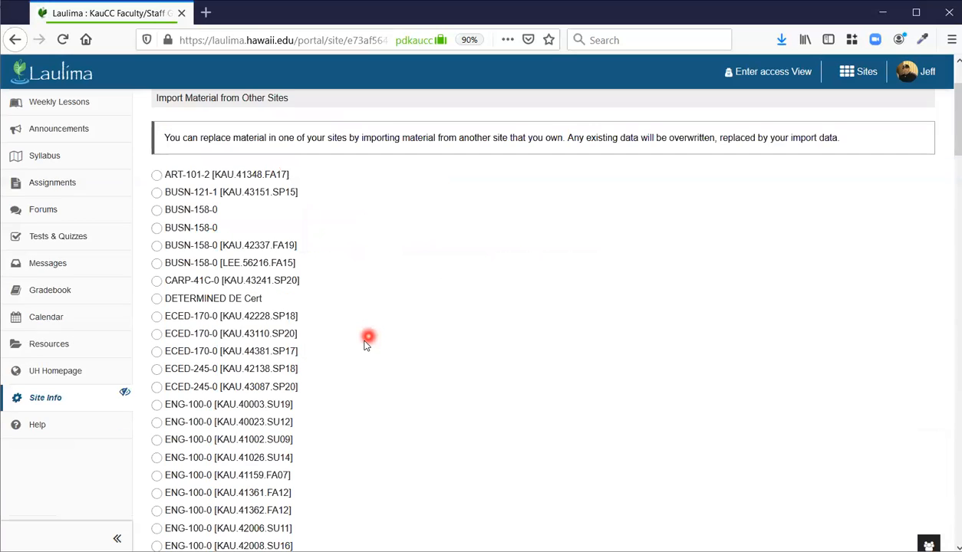
scroll(239, 402, down, 12)
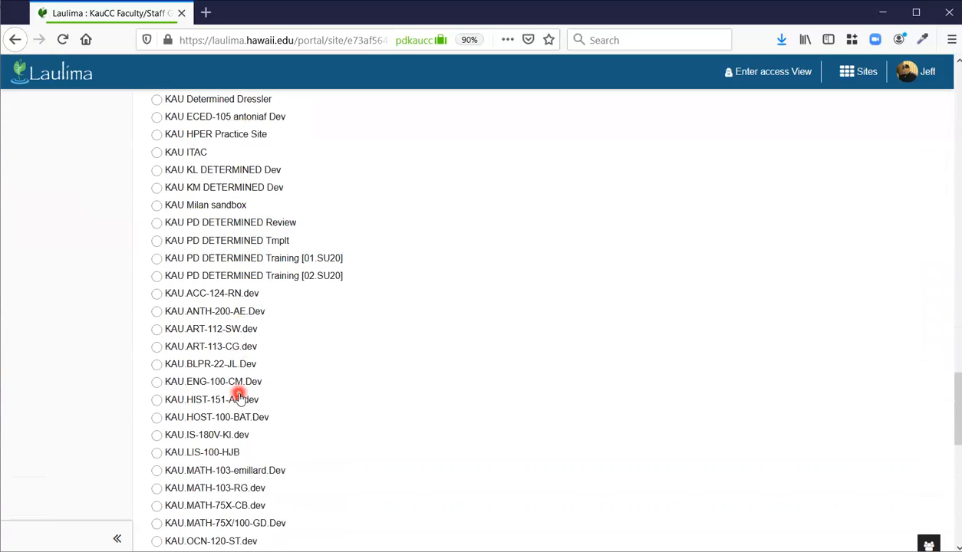
click(157, 242)
scroll(234, 312, down, 10)
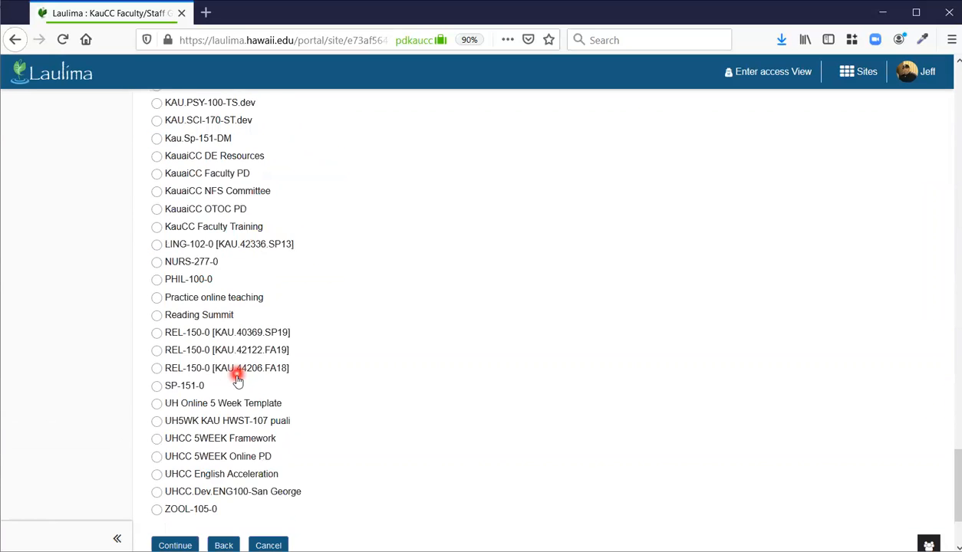
click(195, 415)
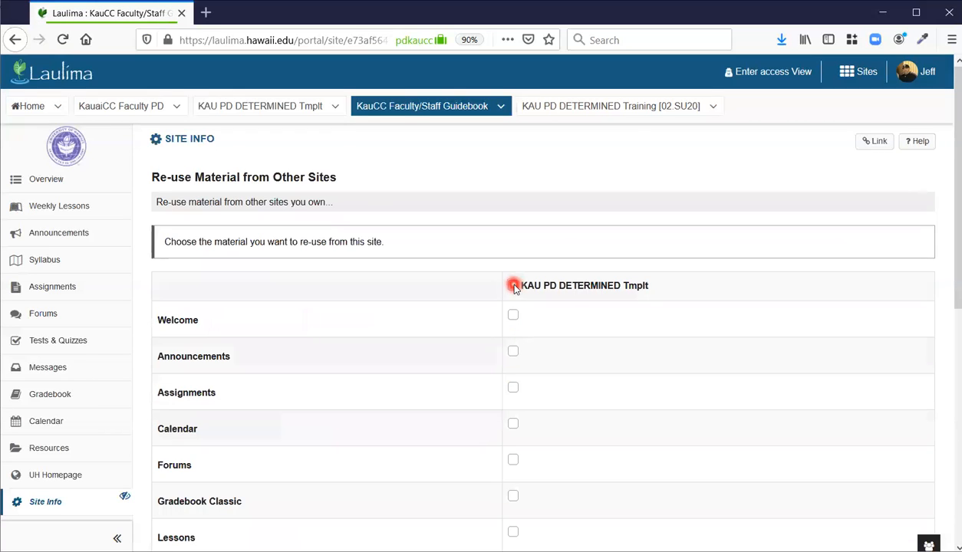
Step: Review the materials offered for the replacing import and the note and warning below them, and cancel the import
scroll(510, 345, down, 2)
scroll(511, 351, down, 2)
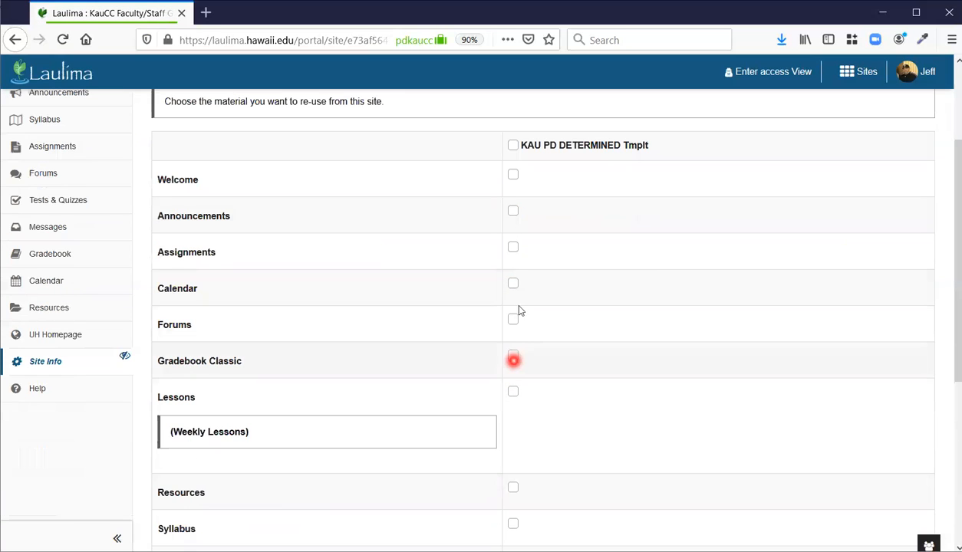
scroll(519, 428, down, 4)
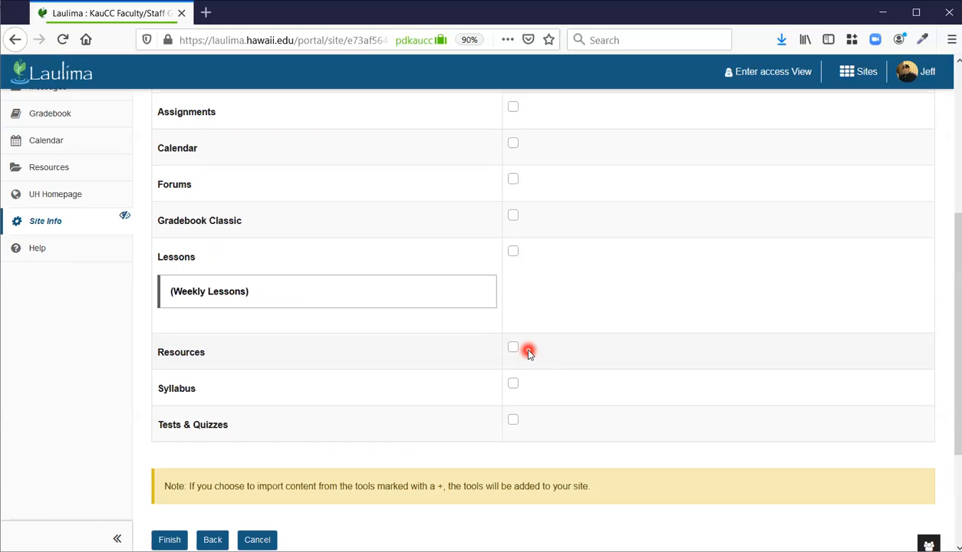
scroll(165, 482, down, 2)
click(181, 477)
scroll(184, 483, down, 2)
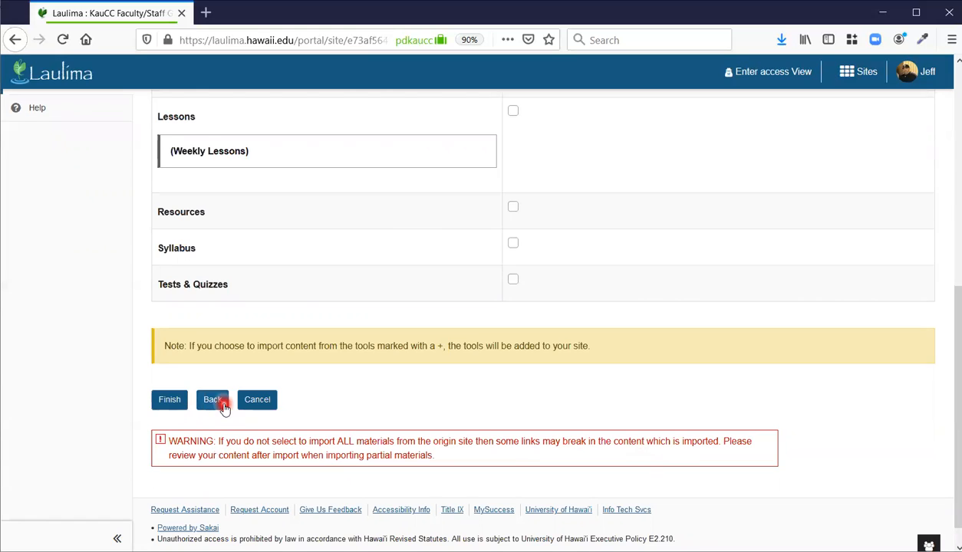
click(264, 405)
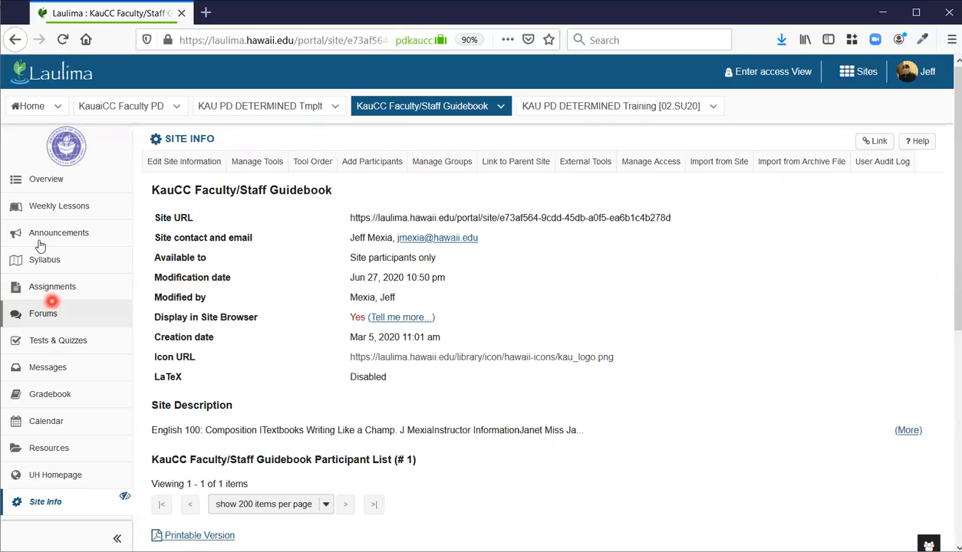
Step: View the Overview page of the Guidebook site
click(42, 181)
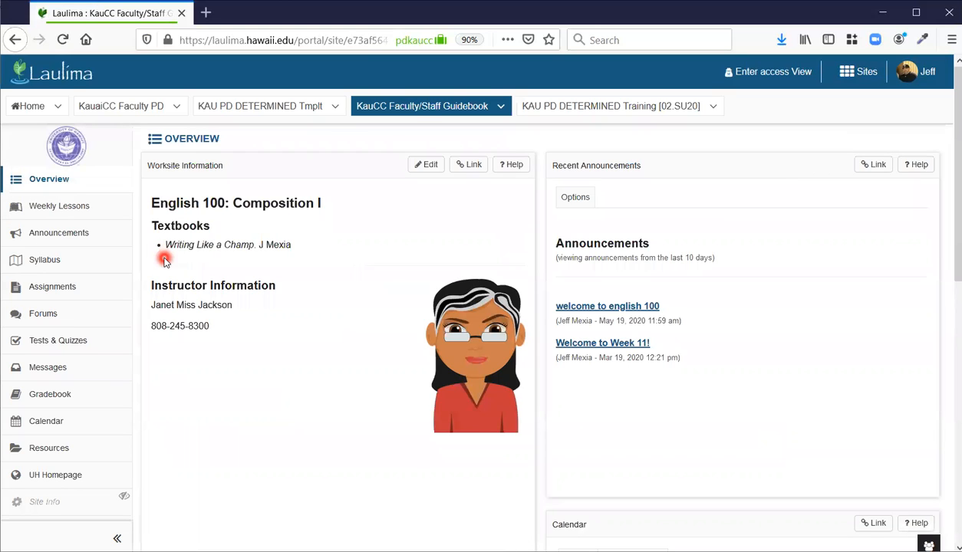